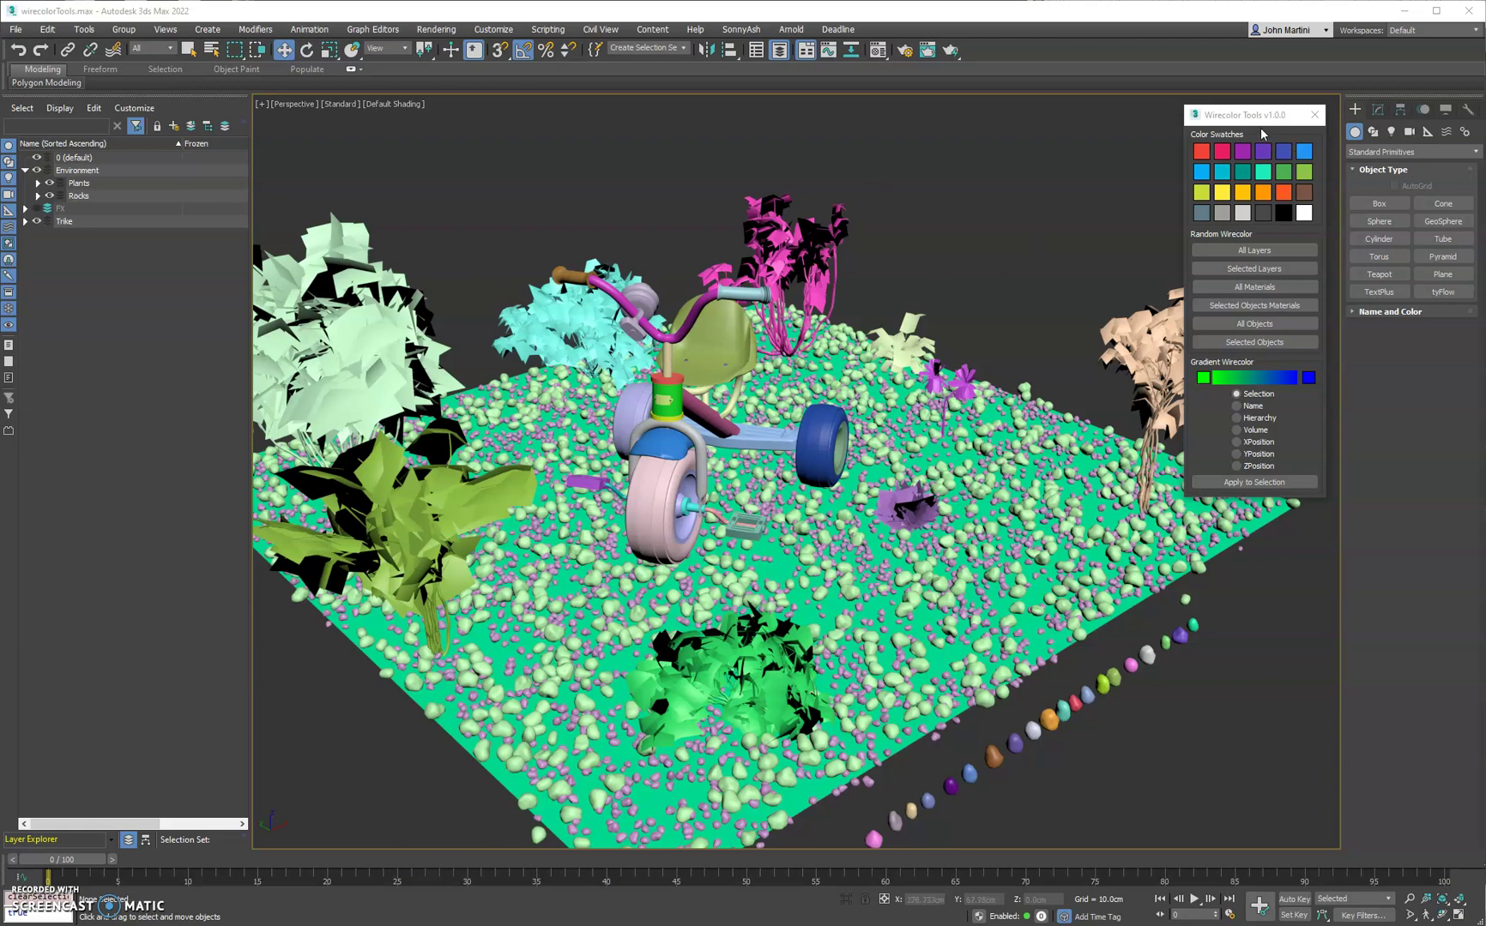
# Step: Colour the trike group red and the left plants pink using Wirecolor Tools swatches
pyautogui.click(1260, 118)
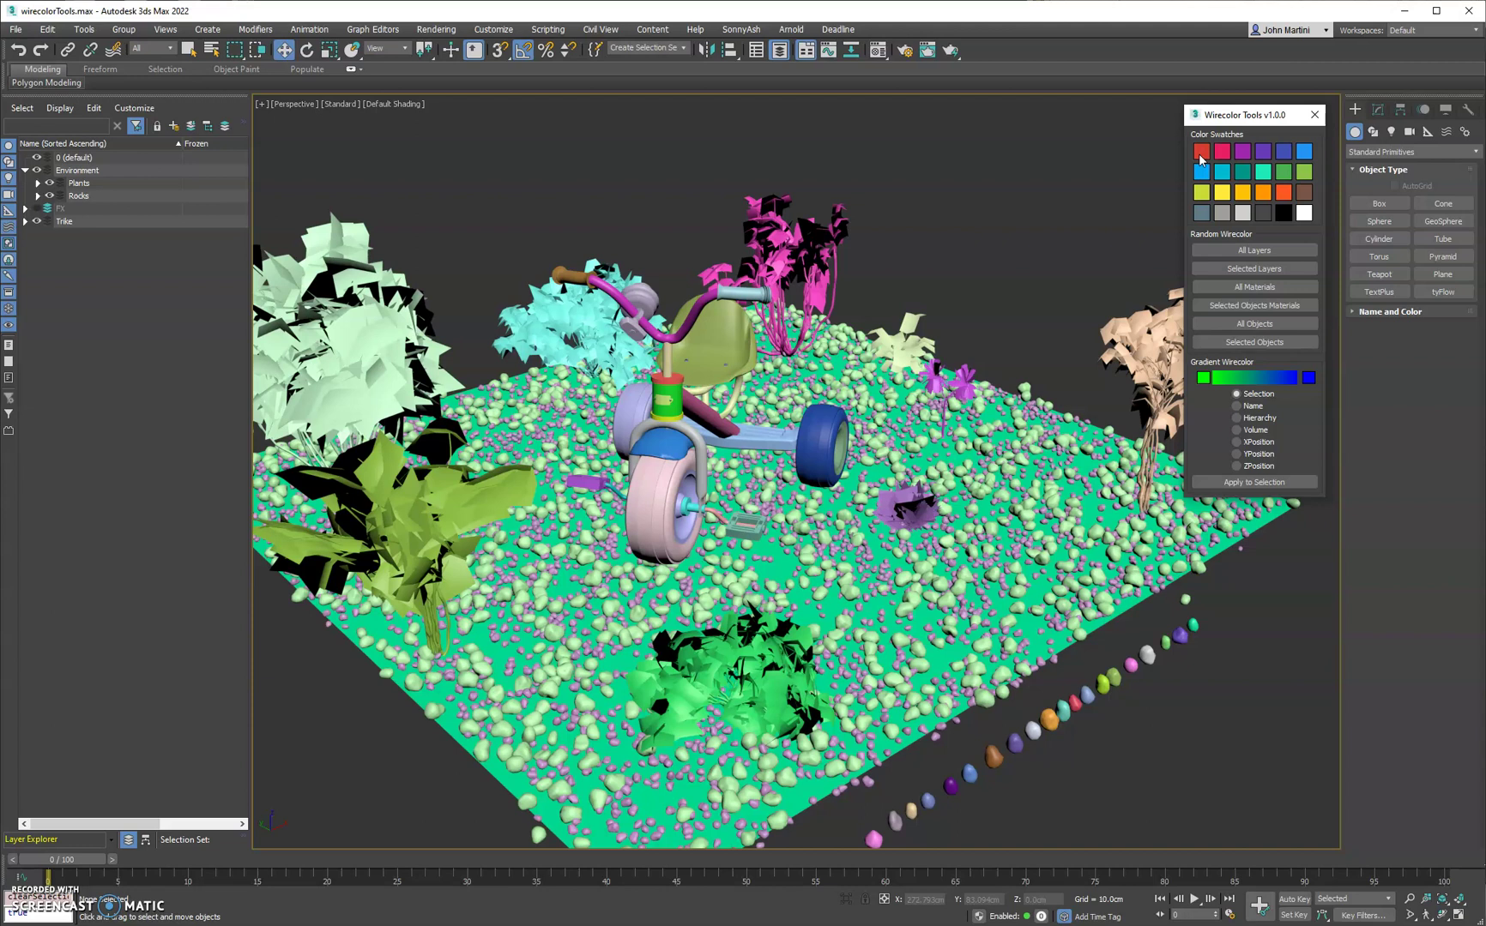
pyautogui.moveTo(1012, 219); pyautogui.dragTo(852, 359)
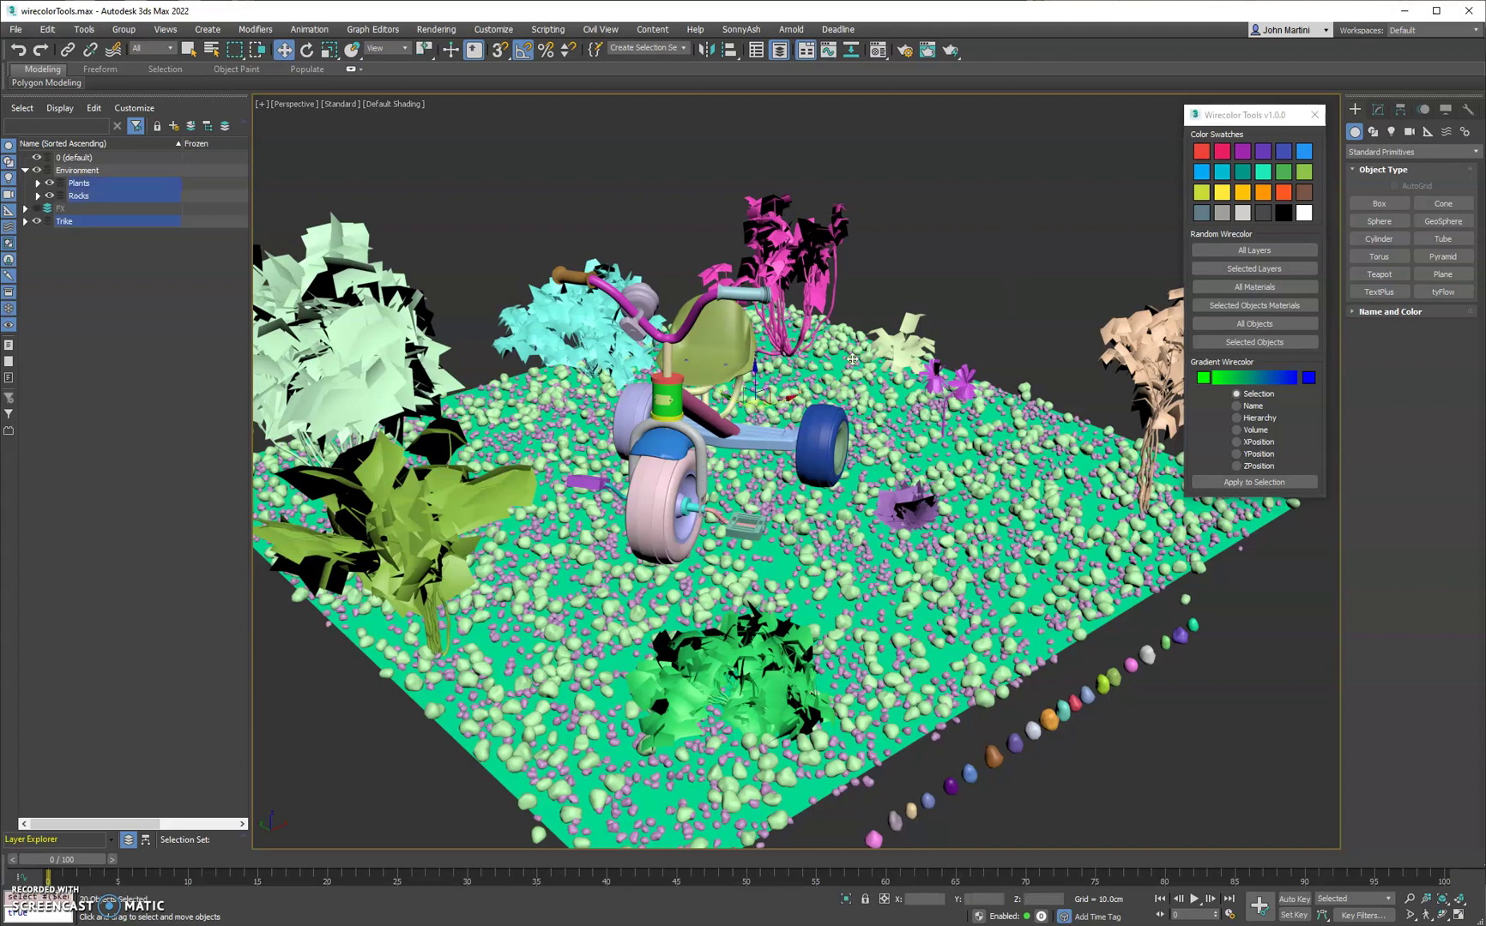
pyautogui.click(1201, 151)
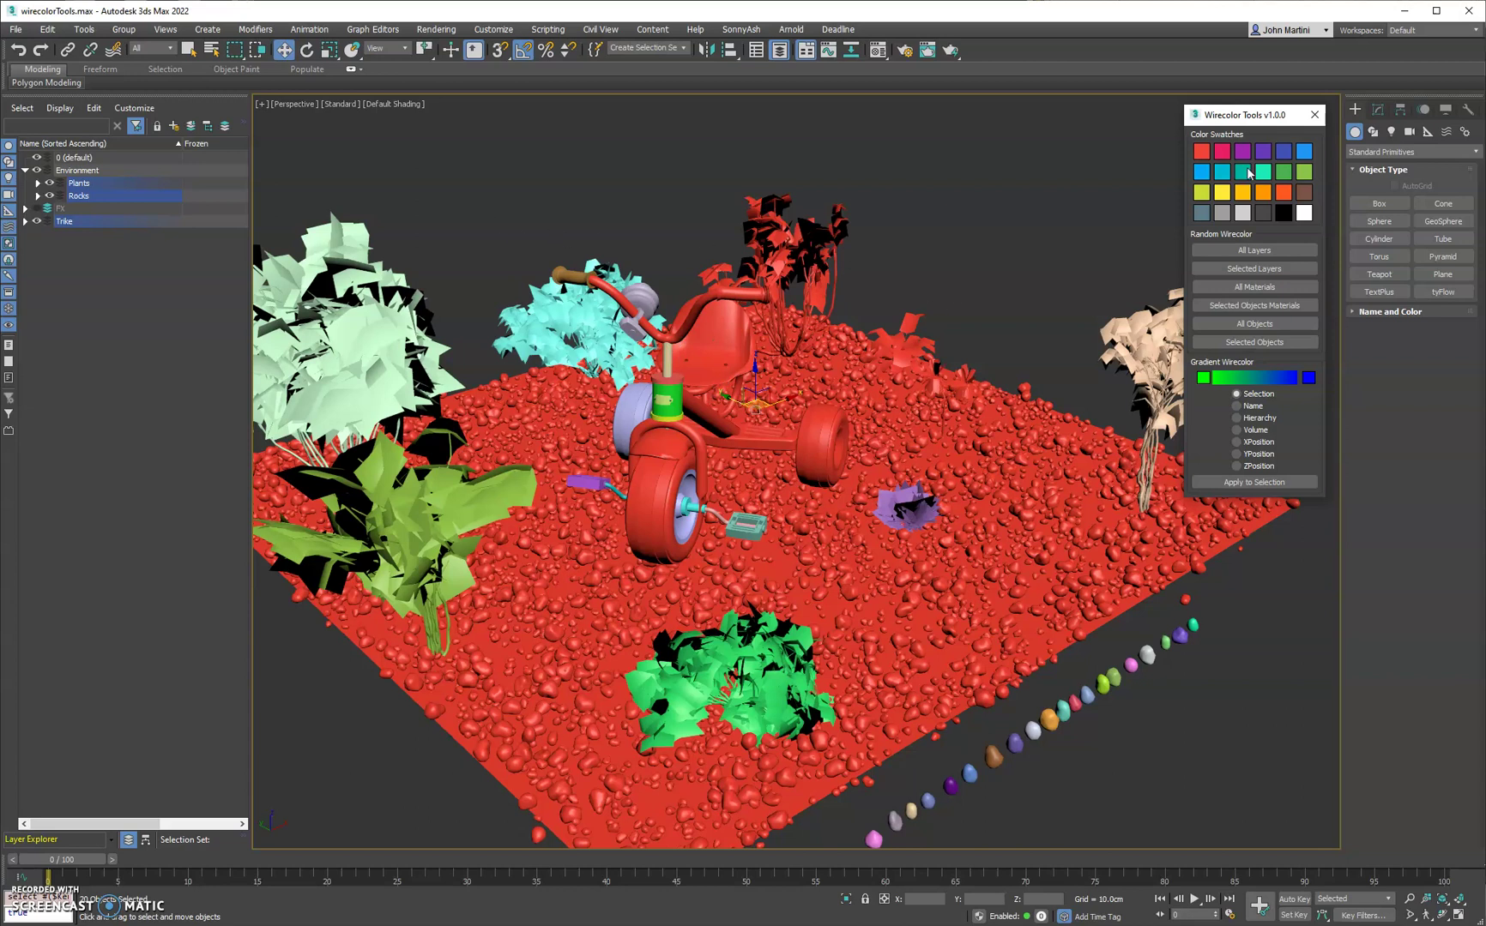
pyautogui.click(591, 326)
pyautogui.click(1221, 152)
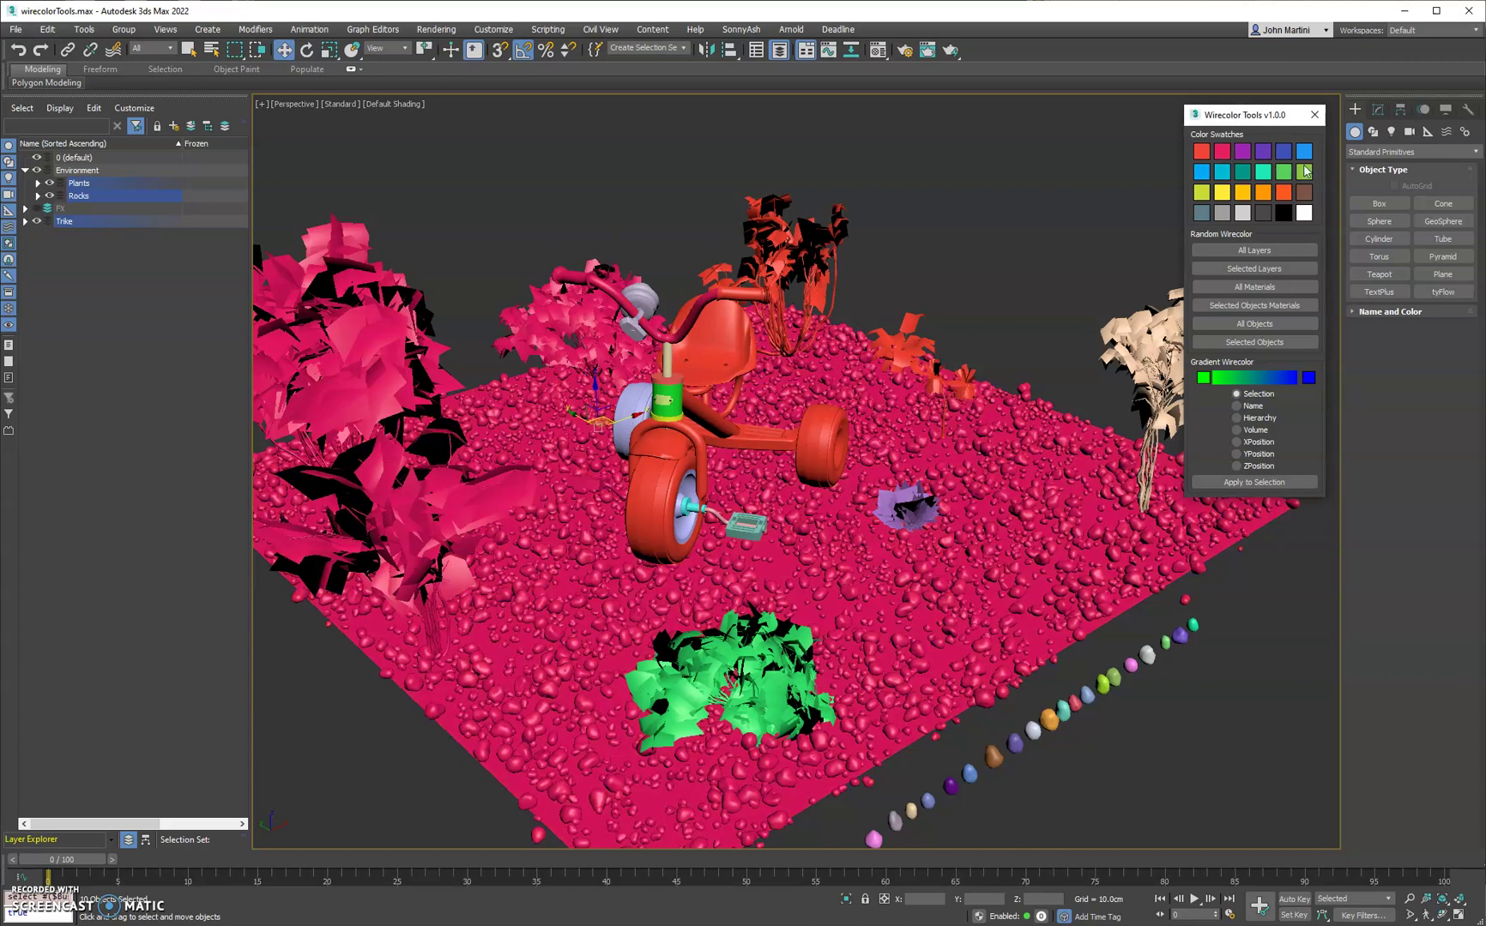
# Step: Colour the right plant teal, and the ground, rocks and front bush amber
pyautogui.click(1194, 628)
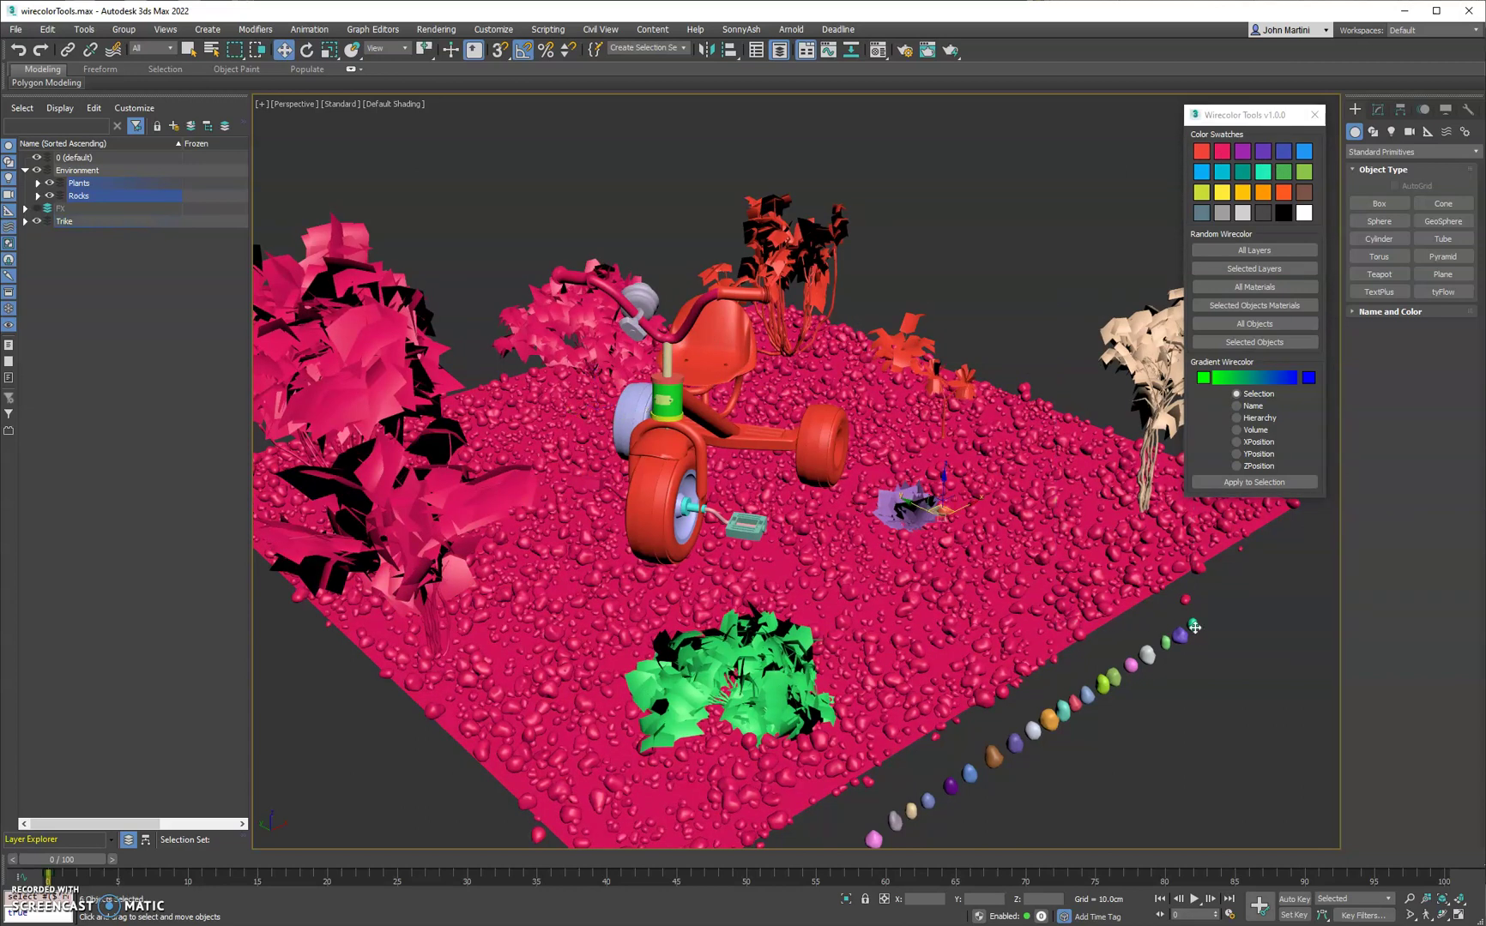
pyautogui.click(1263, 173)
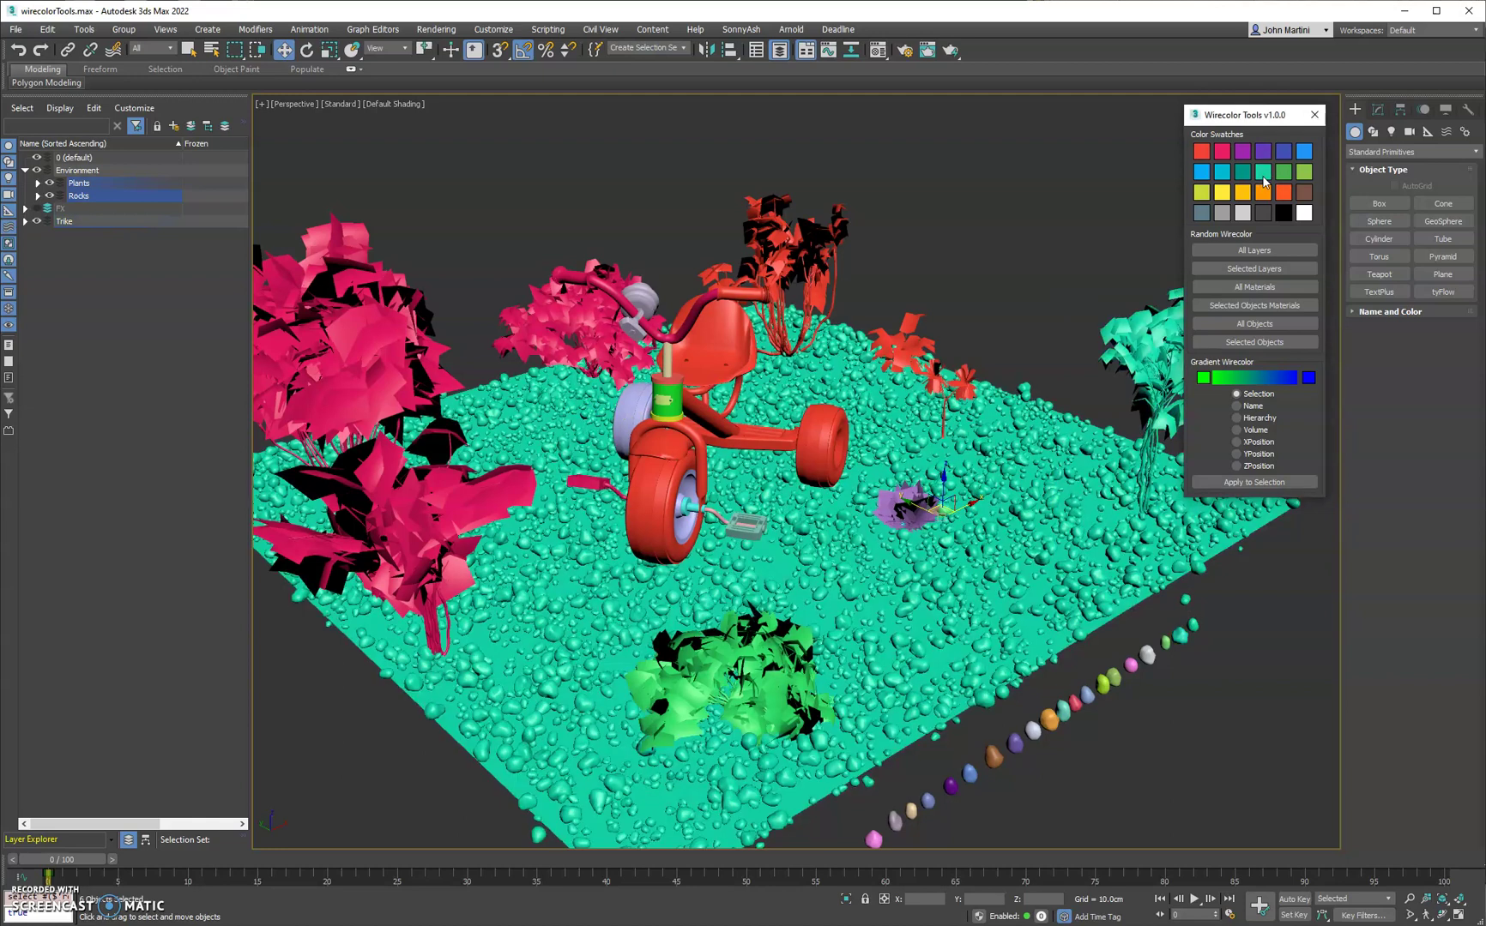
pyautogui.click(1067, 321)
pyautogui.moveTo(736, 654); pyautogui.dragTo(736, 654)
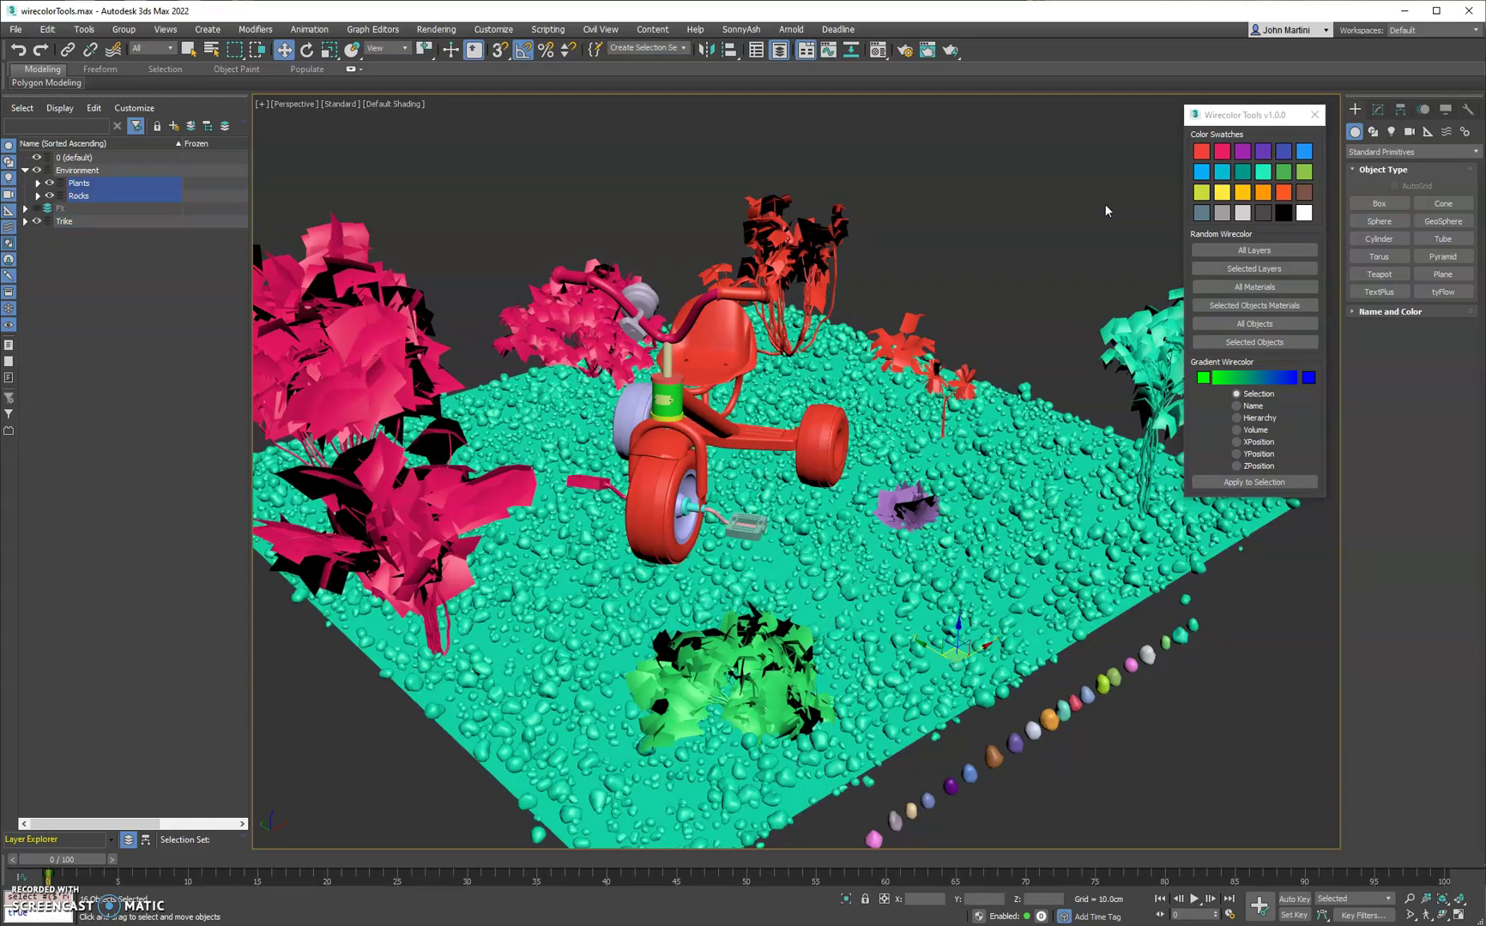
pyautogui.click(1242, 192)
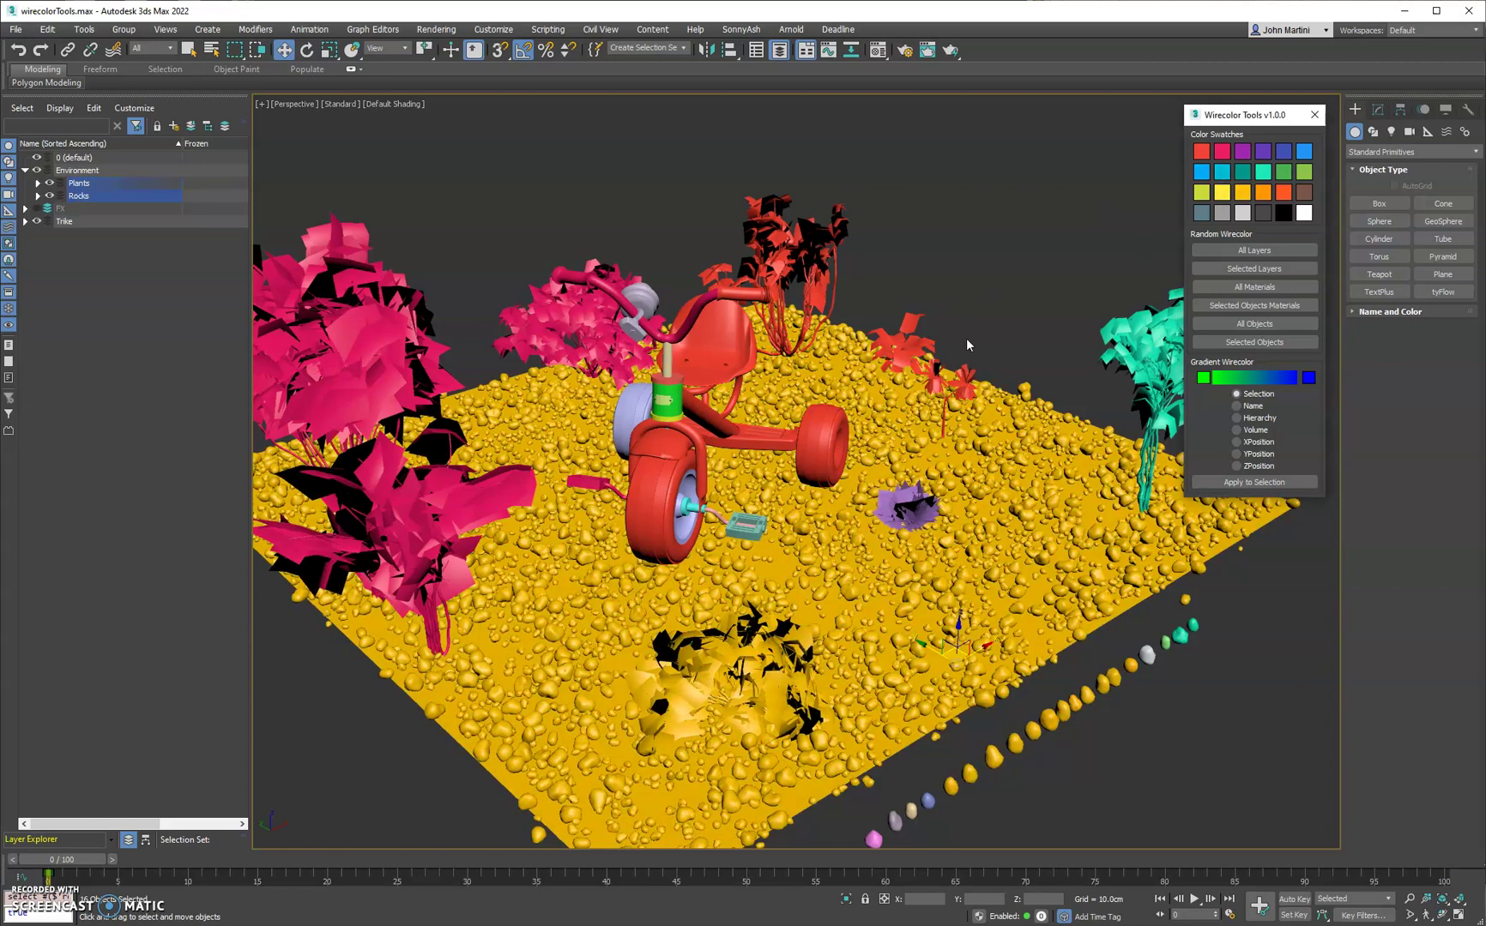
# Step: Reroll random per-layer wire colours until plants are pink, rocks tan and trike pale green
pyautogui.click(1254, 252)
pyautogui.click(1254, 250)
pyautogui.click(1255, 250)
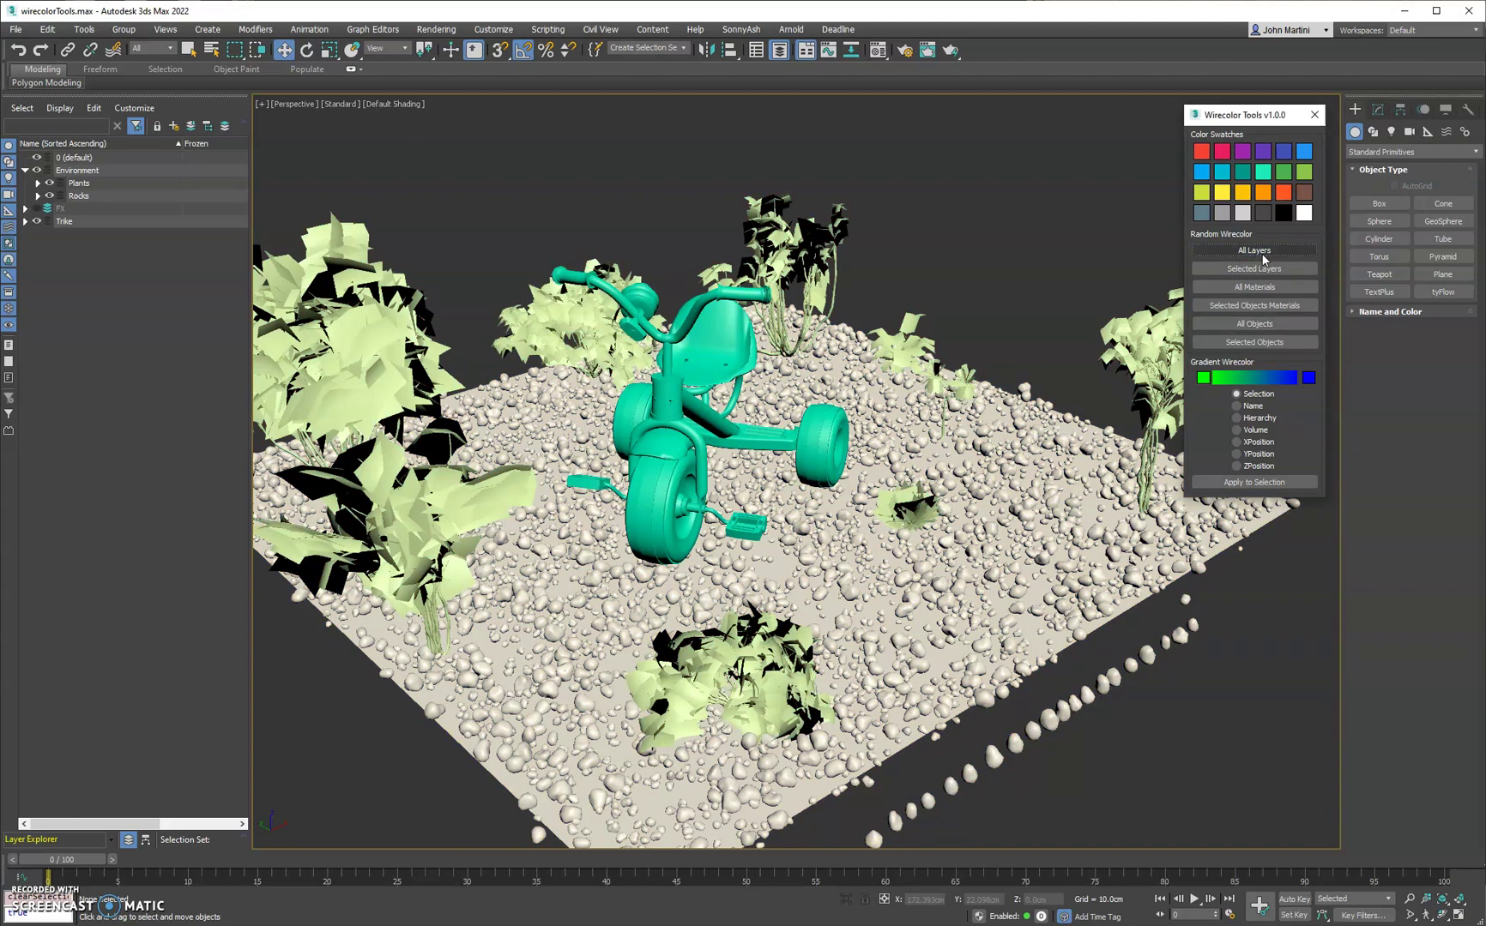
pyautogui.click(1254, 250)
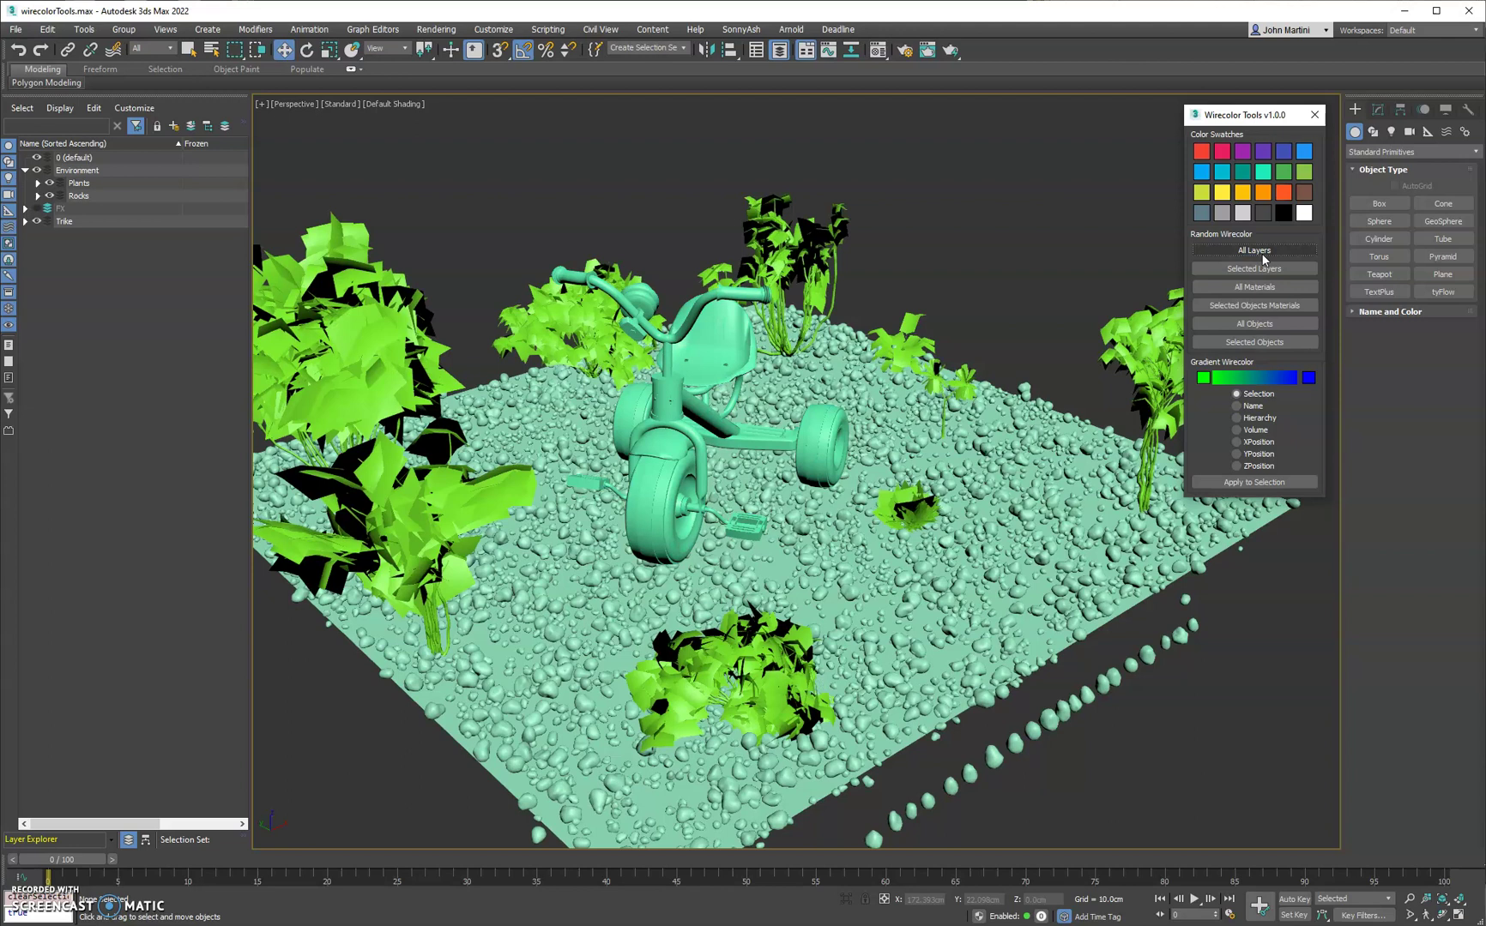
pyautogui.click(1263, 259)
pyautogui.click(1262, 259)
pyautogui.click(1262, 259)
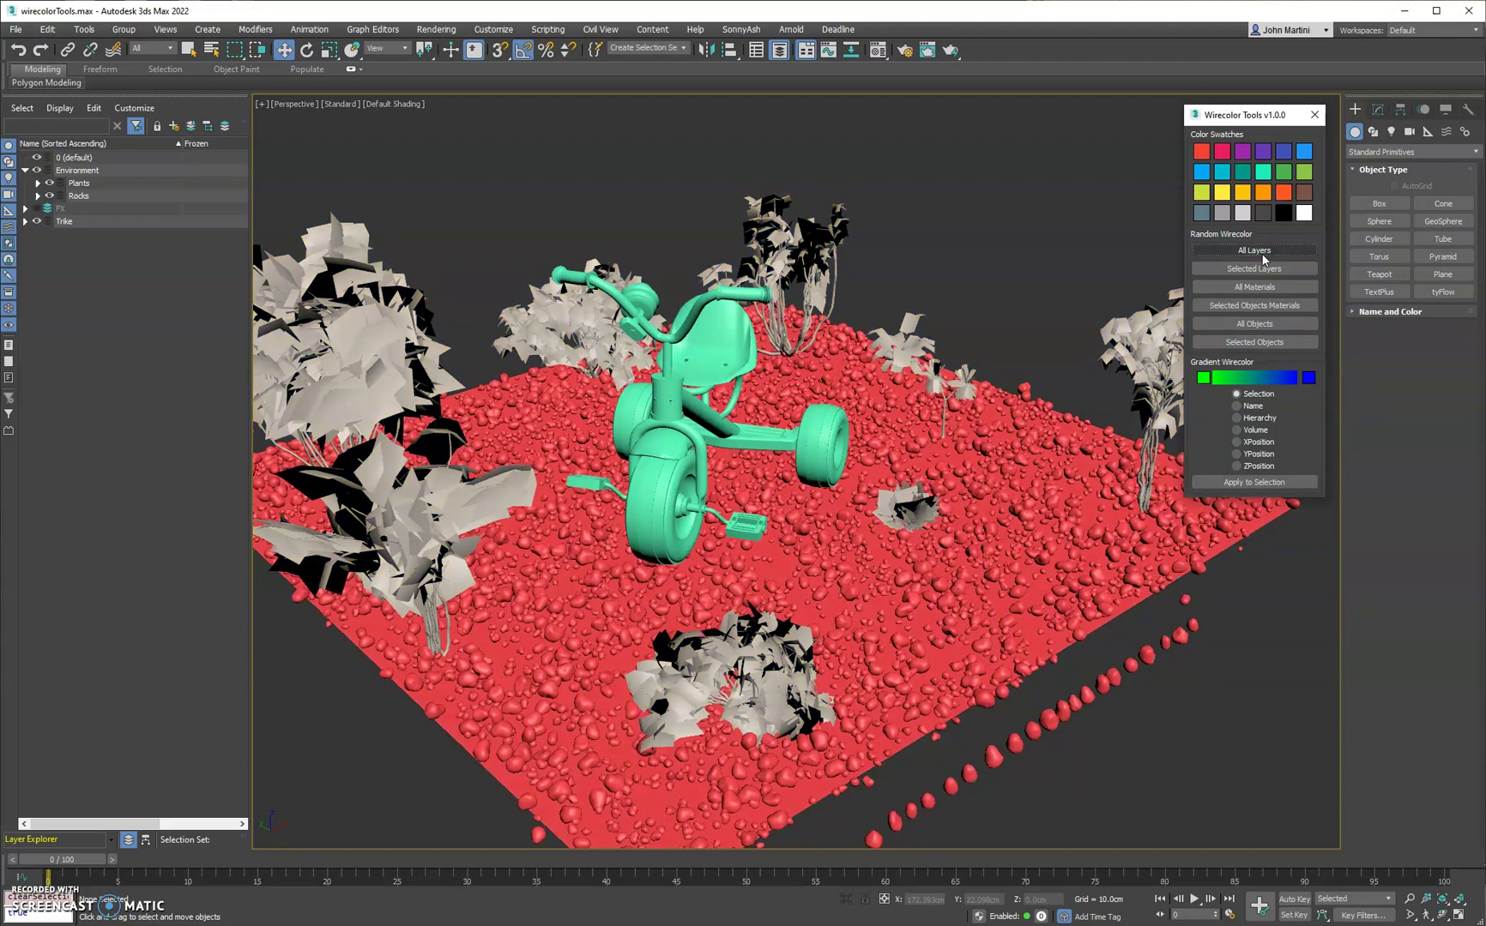
pyautogui.click(1262, 259)
pyautogui.click(1262, 259)
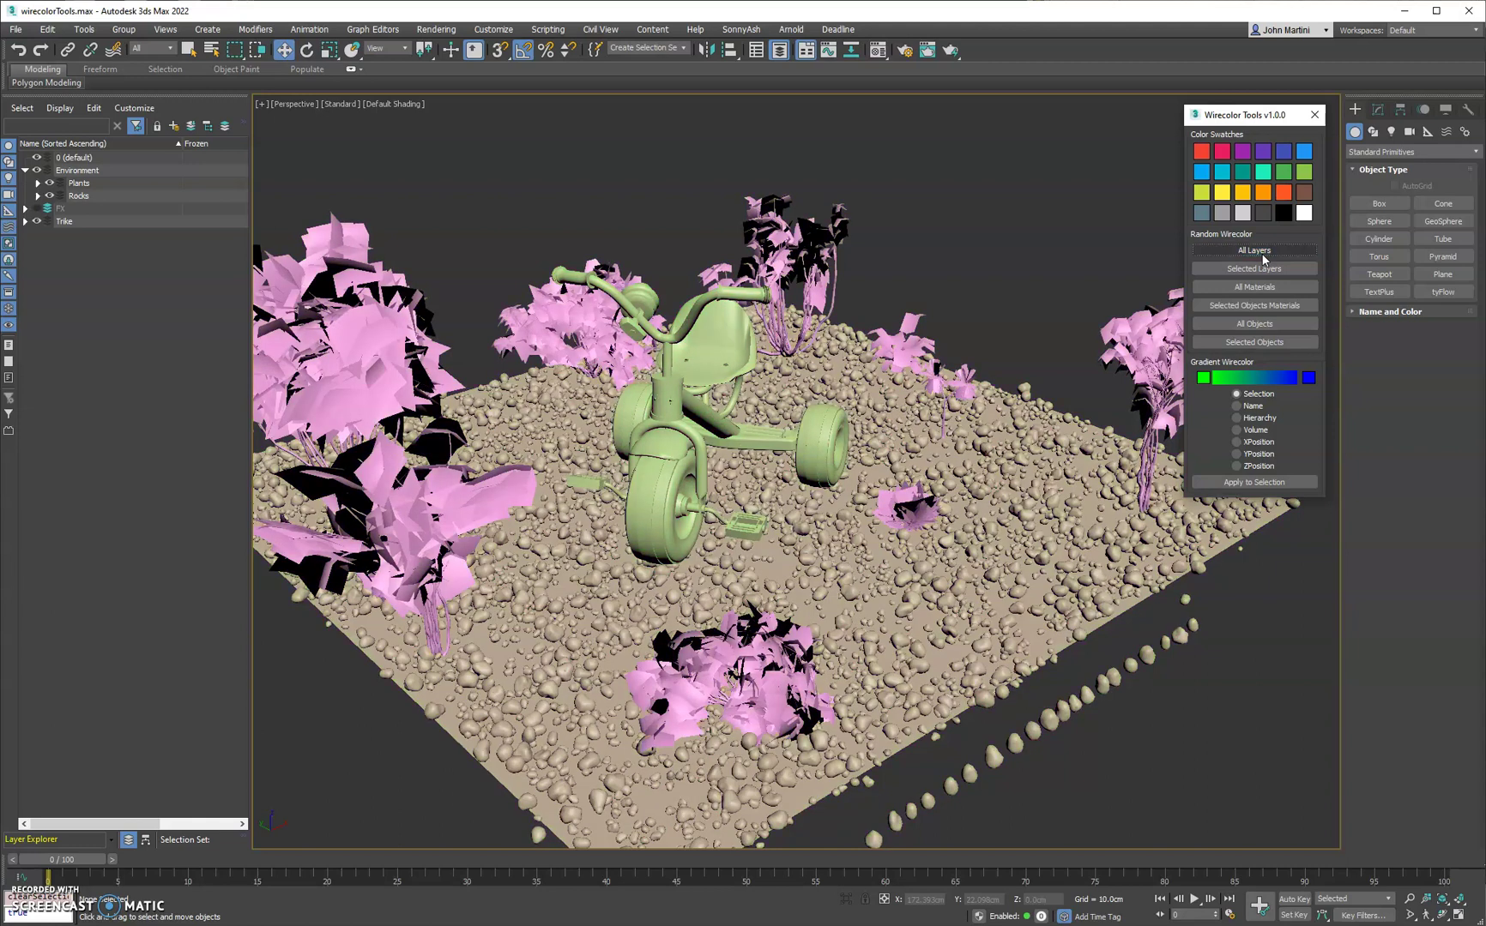
# Step: Select the Plants and Rocks layers in Layer Explorer, expanding and collapsing Rocks
pyautogui.click(87, 185)
pyautogui.click(90, 195)
pyautogui.click(87, 186)
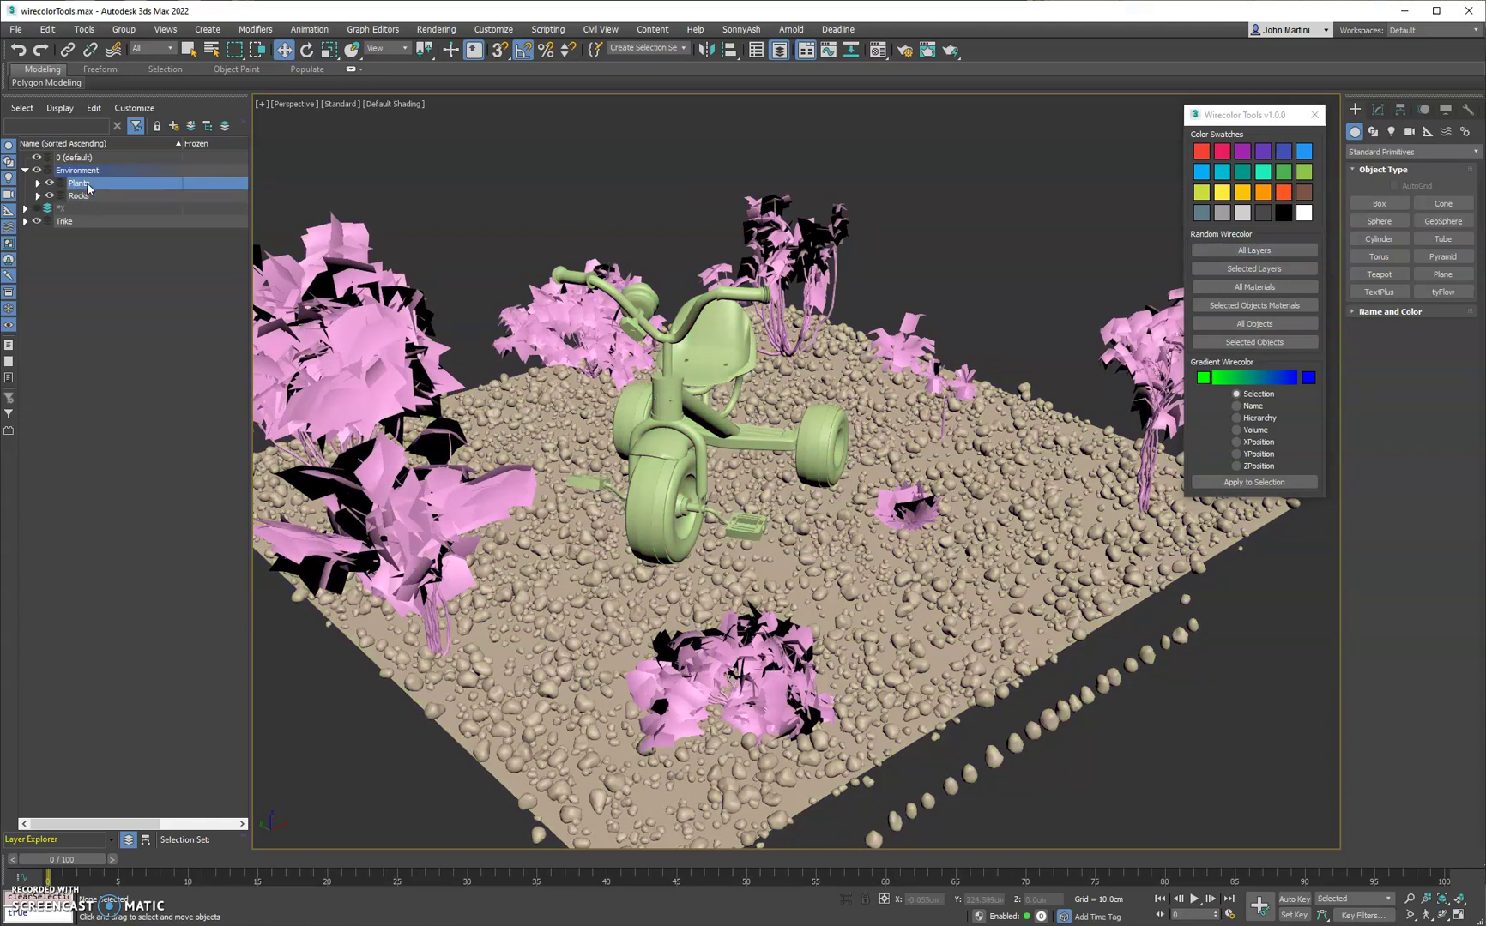
pyautogui.click(79, 197)
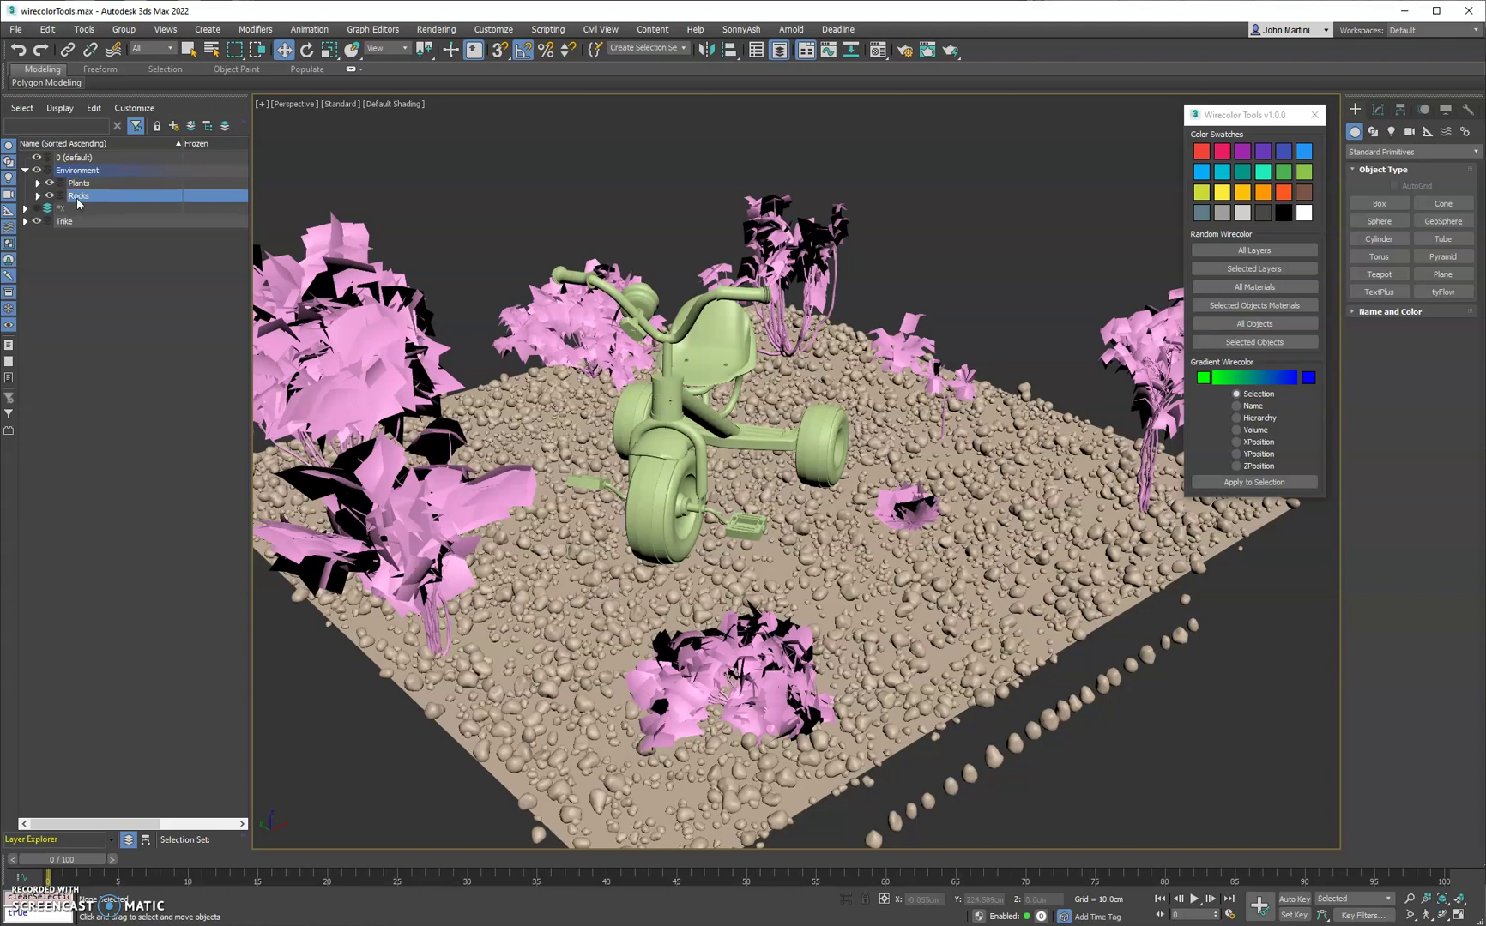
pyautogui.click(38, 196)
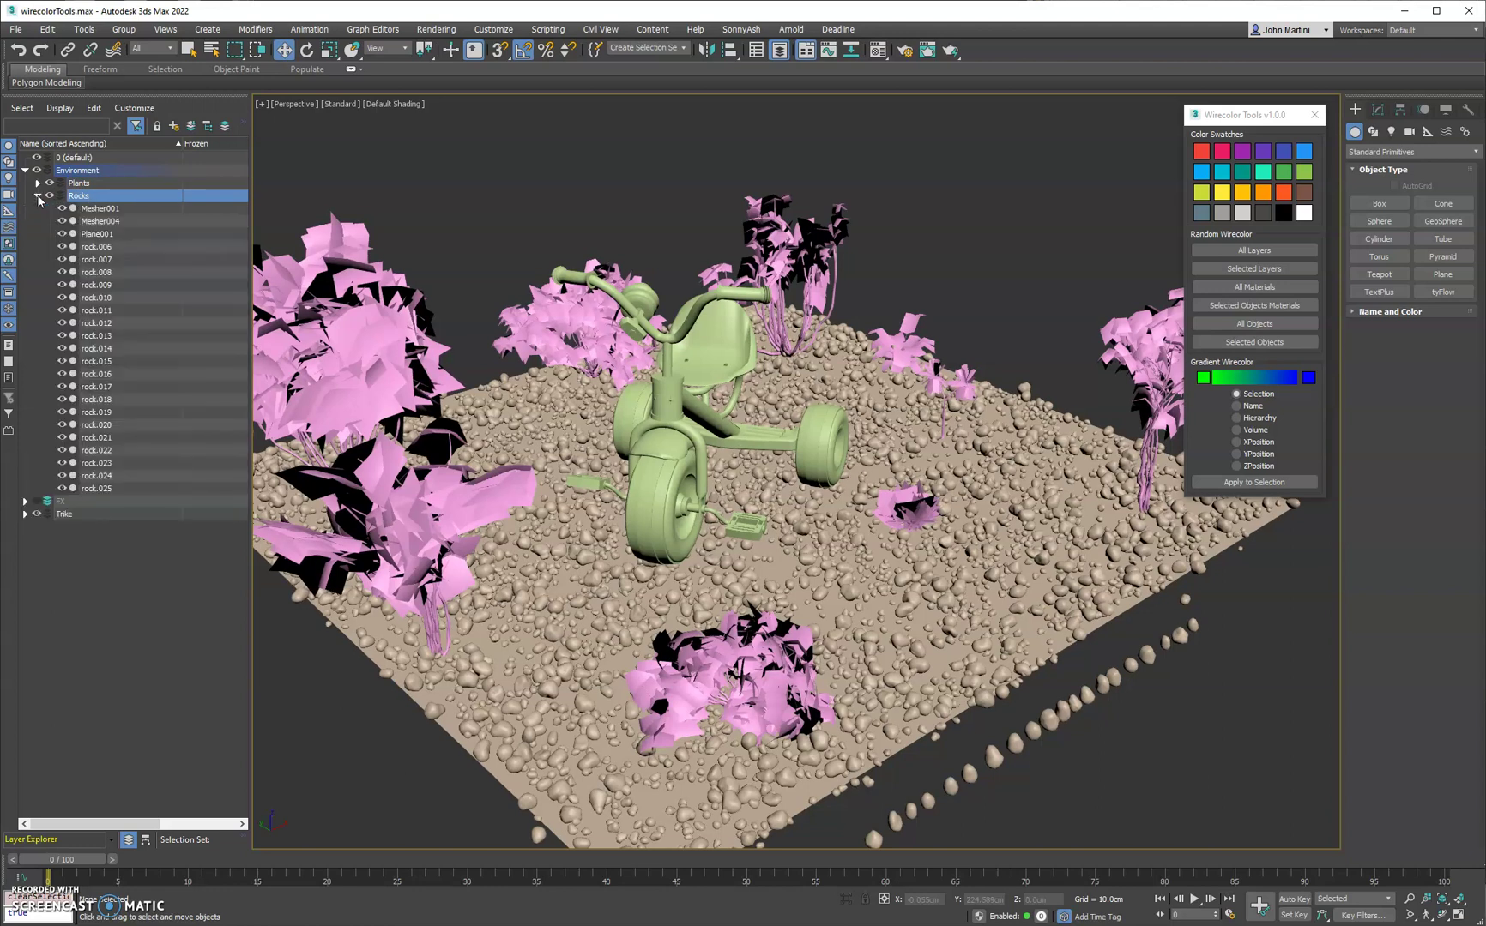
pyautogui.click(38, 196)
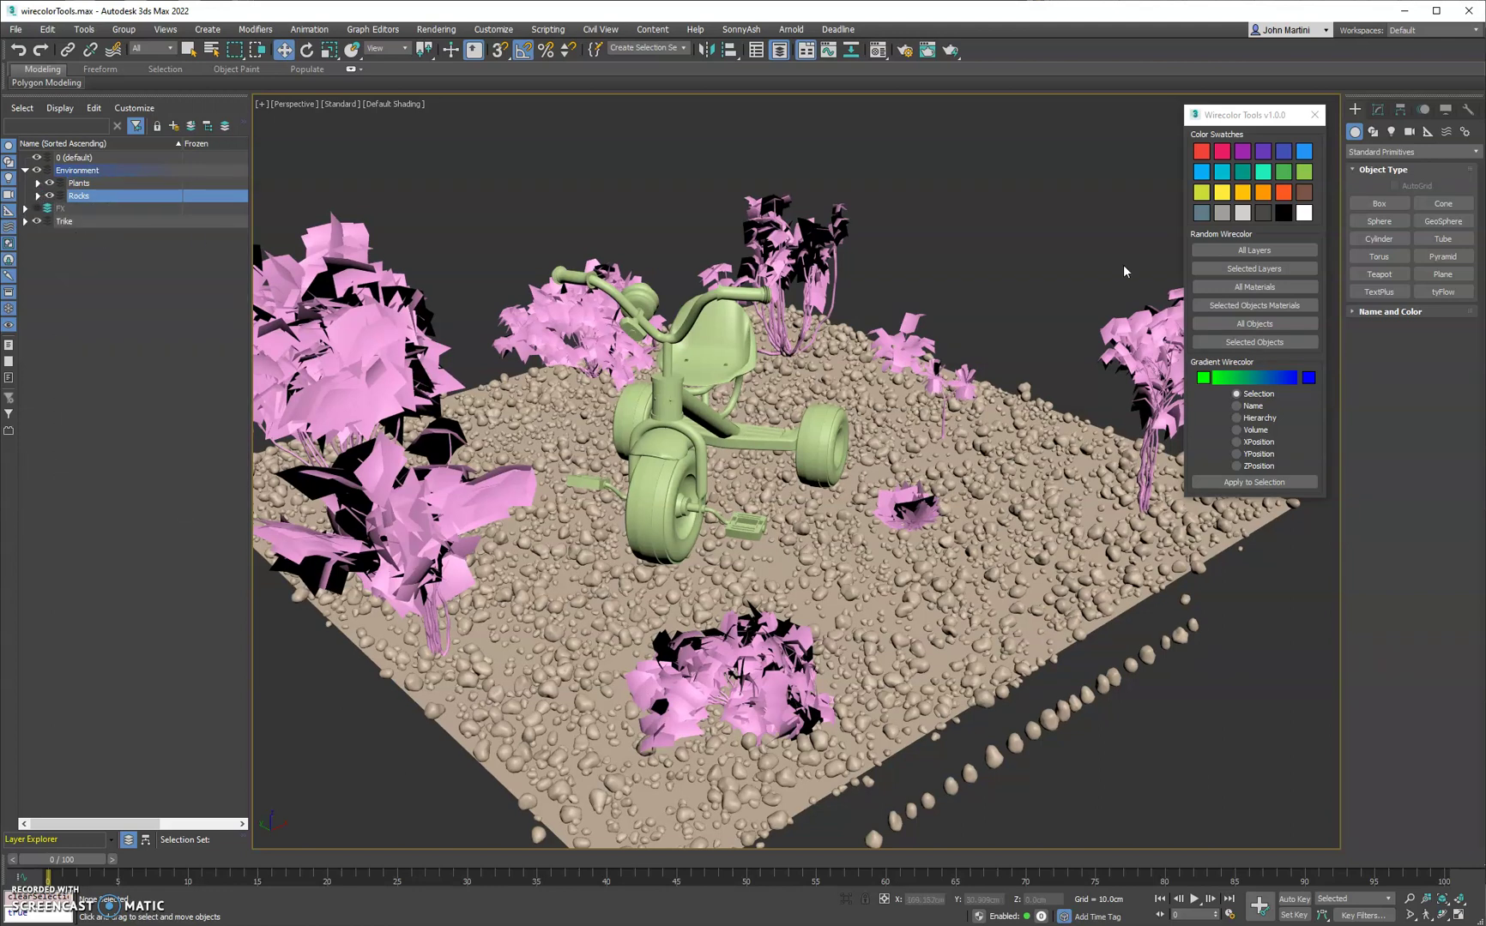
# Step: Select the Plants and Rocks layers and reroll their colours until both are green shades
pyautogui.click(1254, 268)
pyautogui.moveTo(79, 199); pyautogui.dragTo(79, 183)
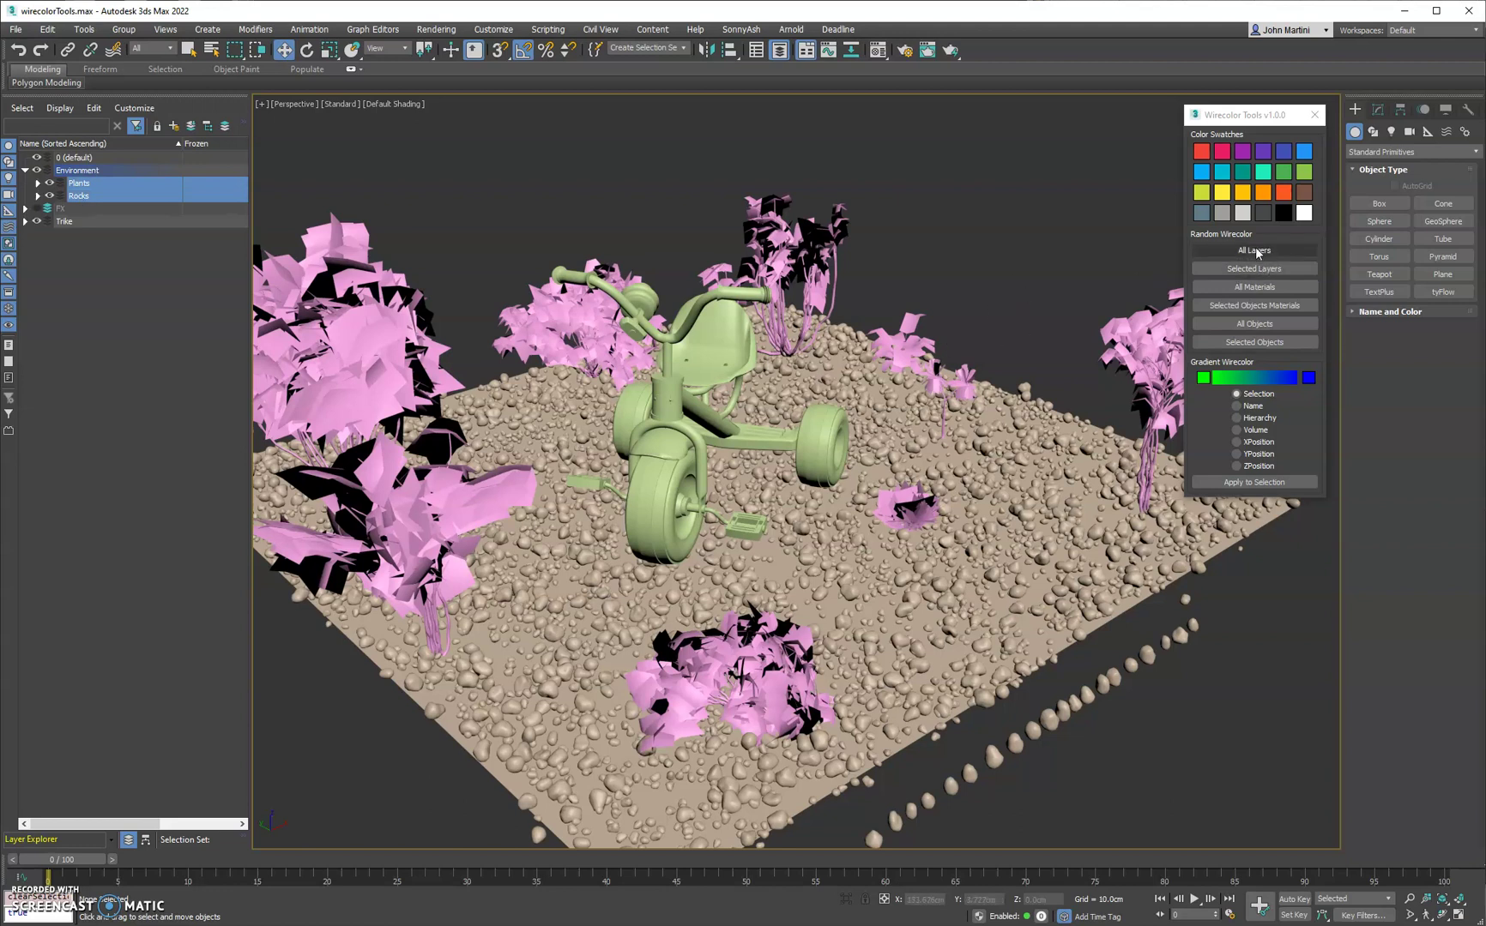
pyautogui.click(1255, 269)
pyautogui.click(1256, 268)
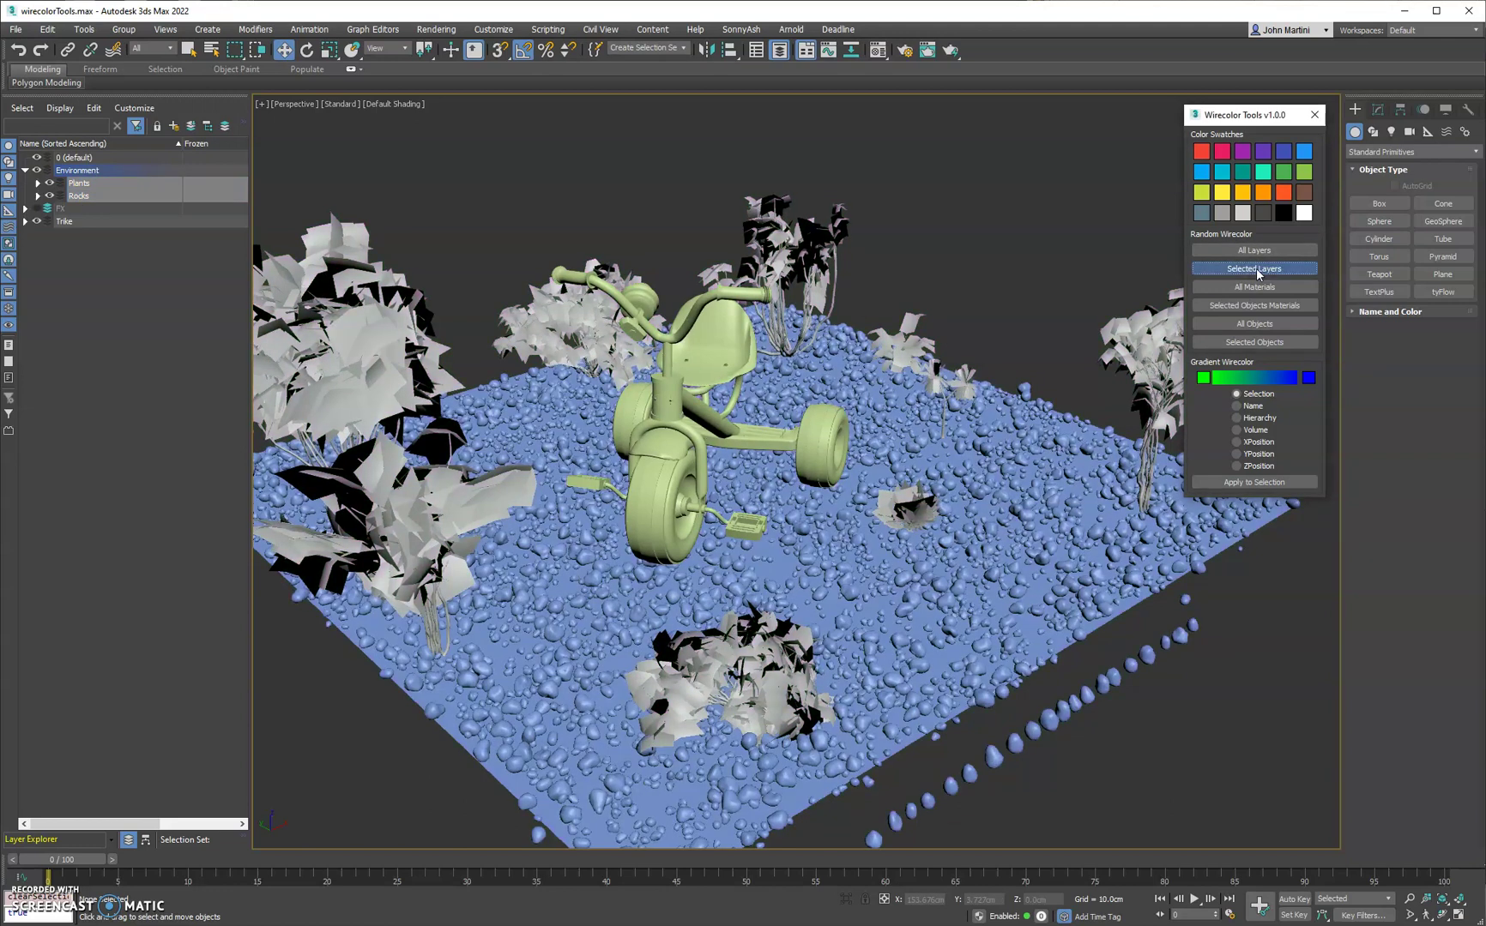
pyautogui.click(1256, 269)
pyautogui.click(1256, 269)
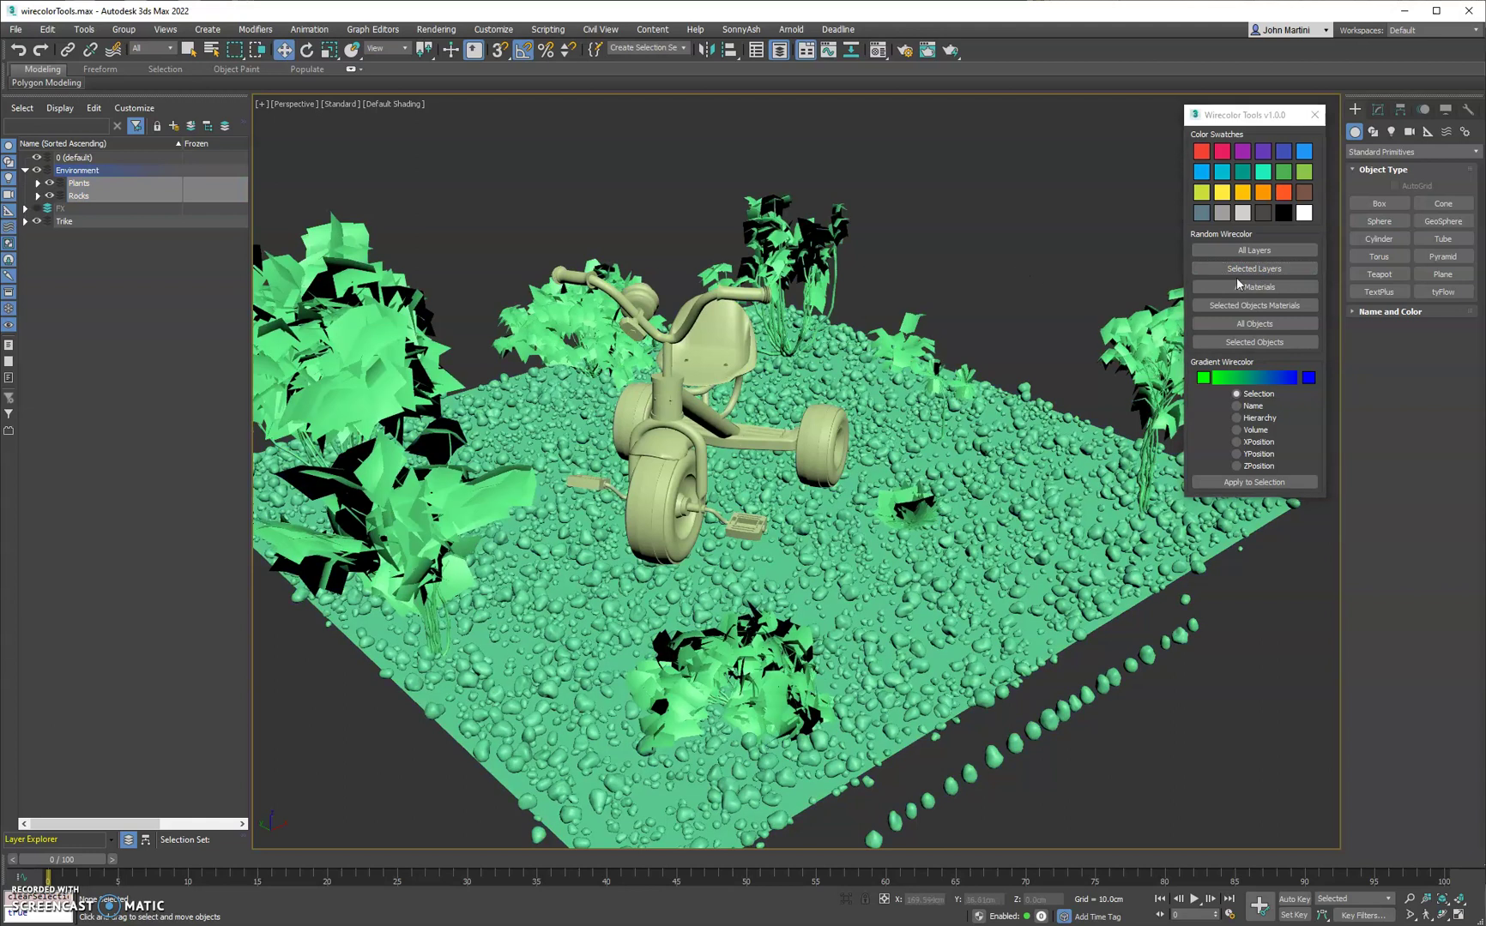
# Step: Reroll per-material colours until plants are pink/purple, ground lavender and trike green-and-yellow
pyautogui.click(1258, 289)
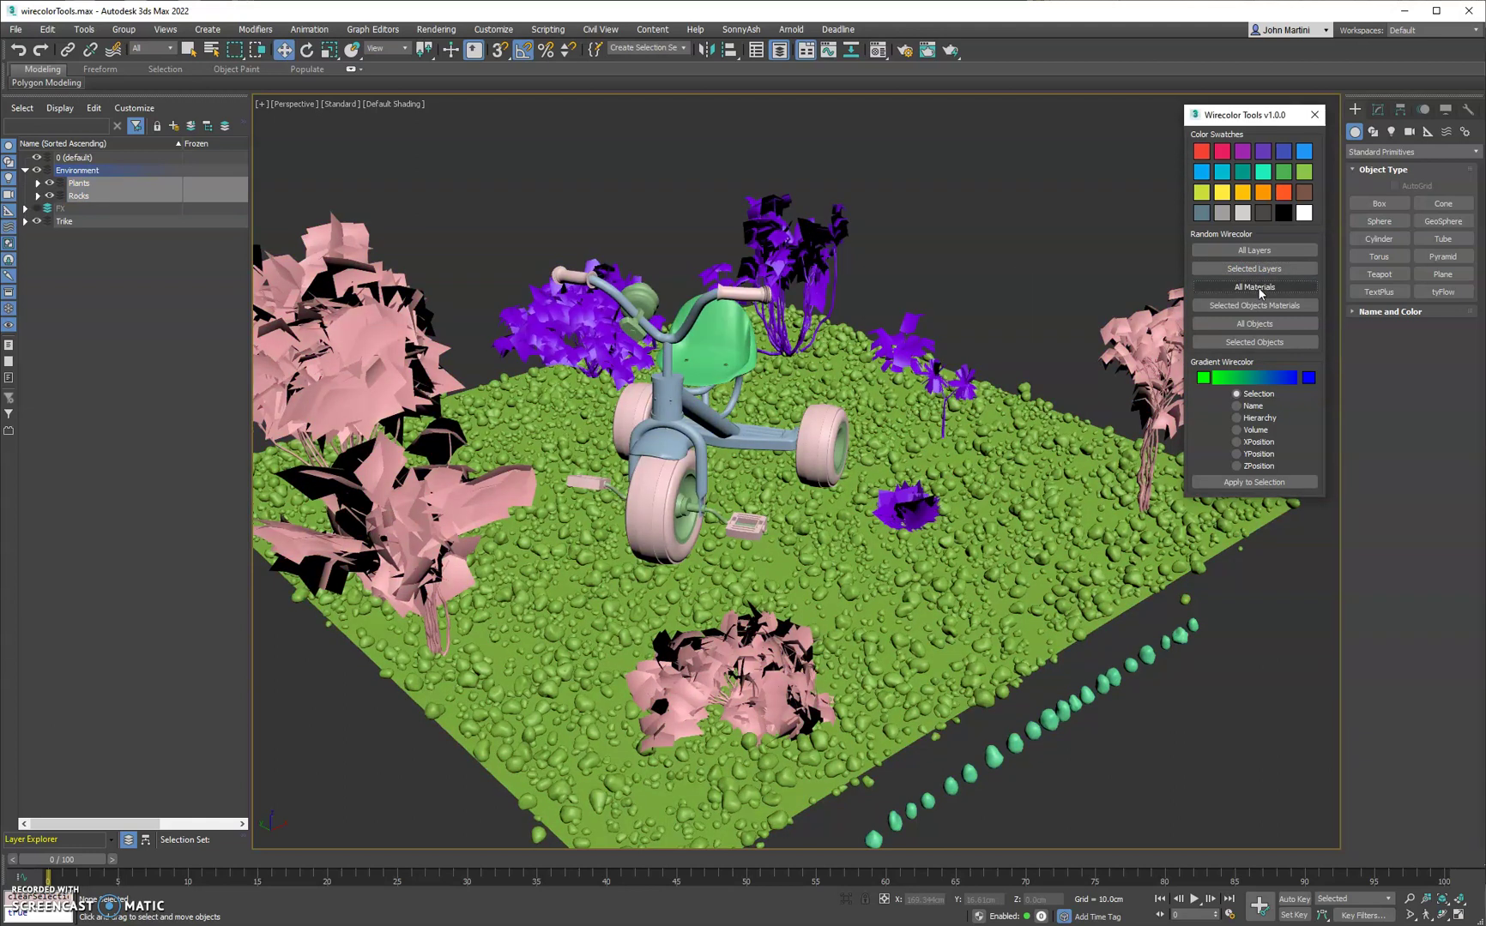
pyautogui.click(1258, 288)
pyautogui.click(1258, 288)
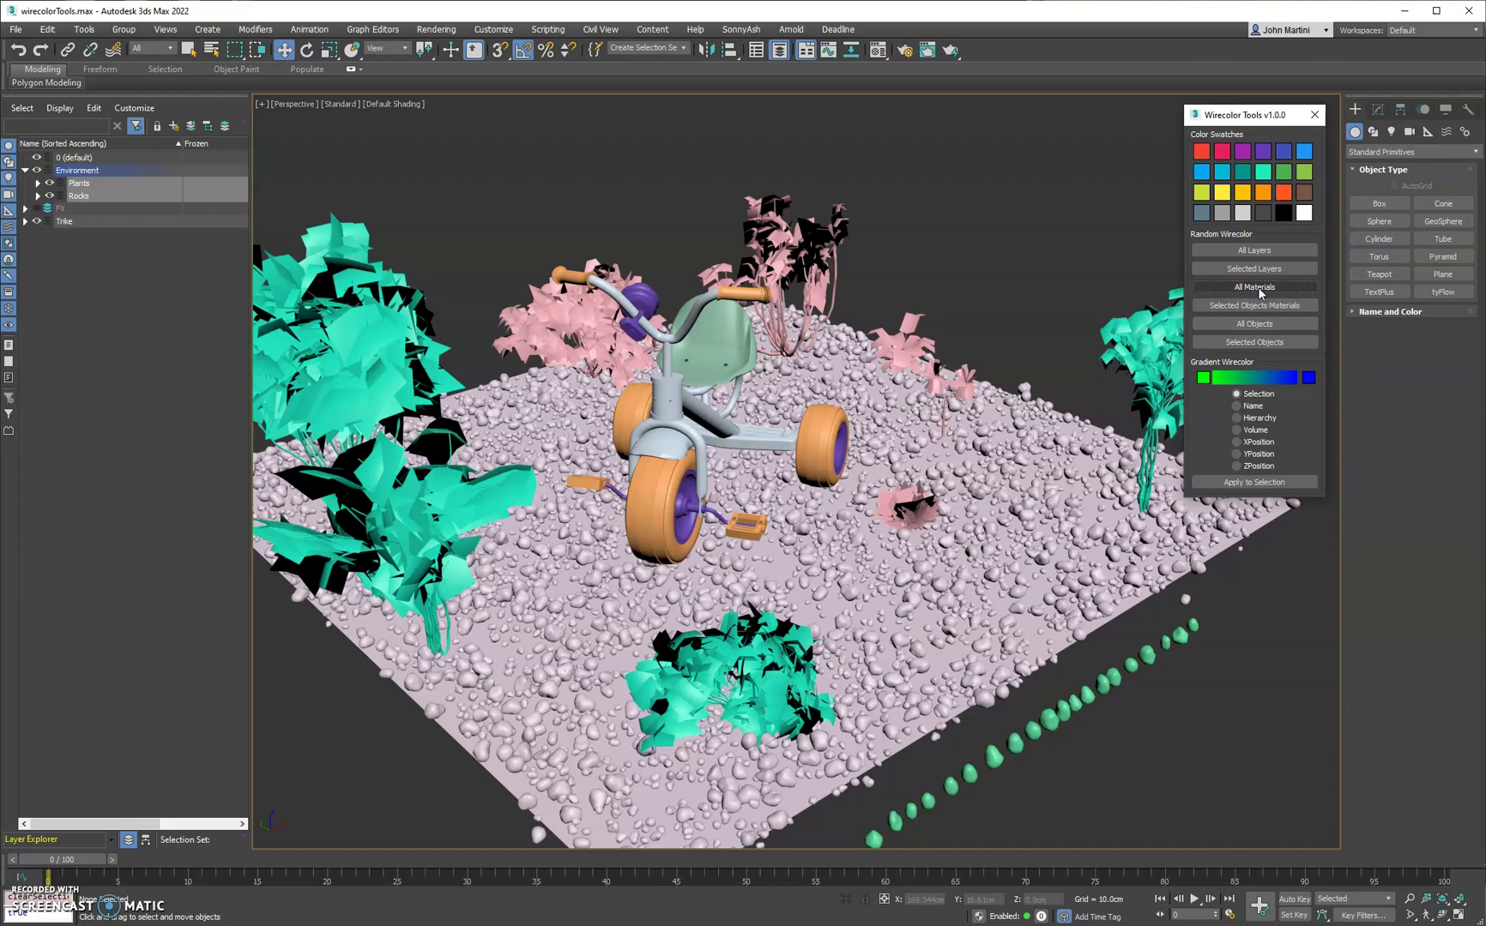
pyautogui.click(1259, 289)
pyautogui.click(1258, 289)
pyautogui.click(1259, 289)
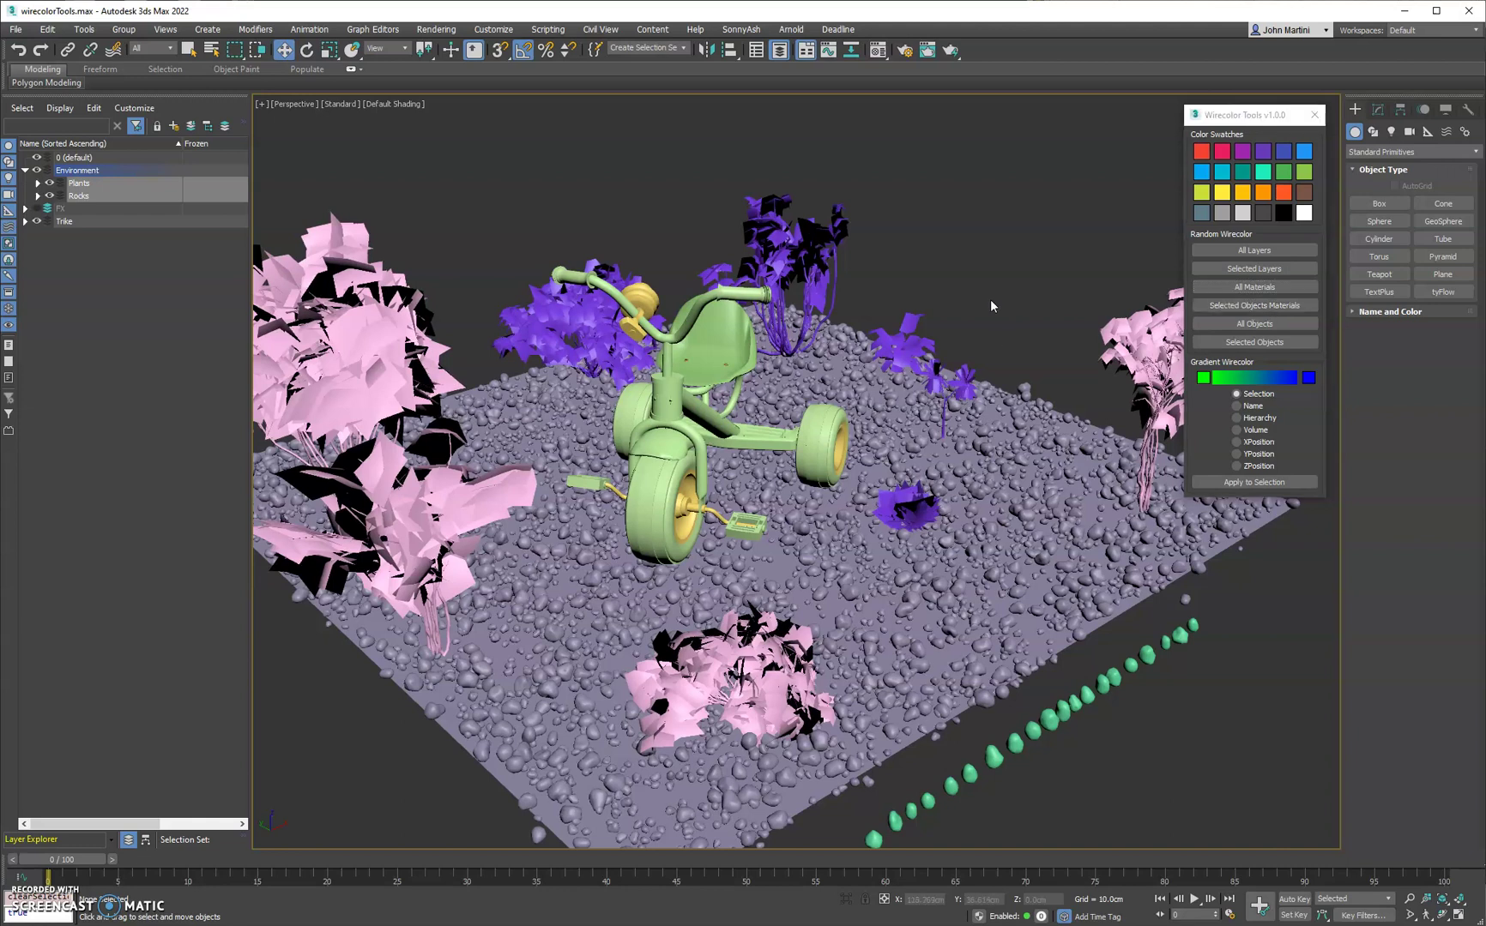
# Step: Select the purple plant behind the trike and reroll its material colour until those plants are green
pyautogui.click(911, 336)
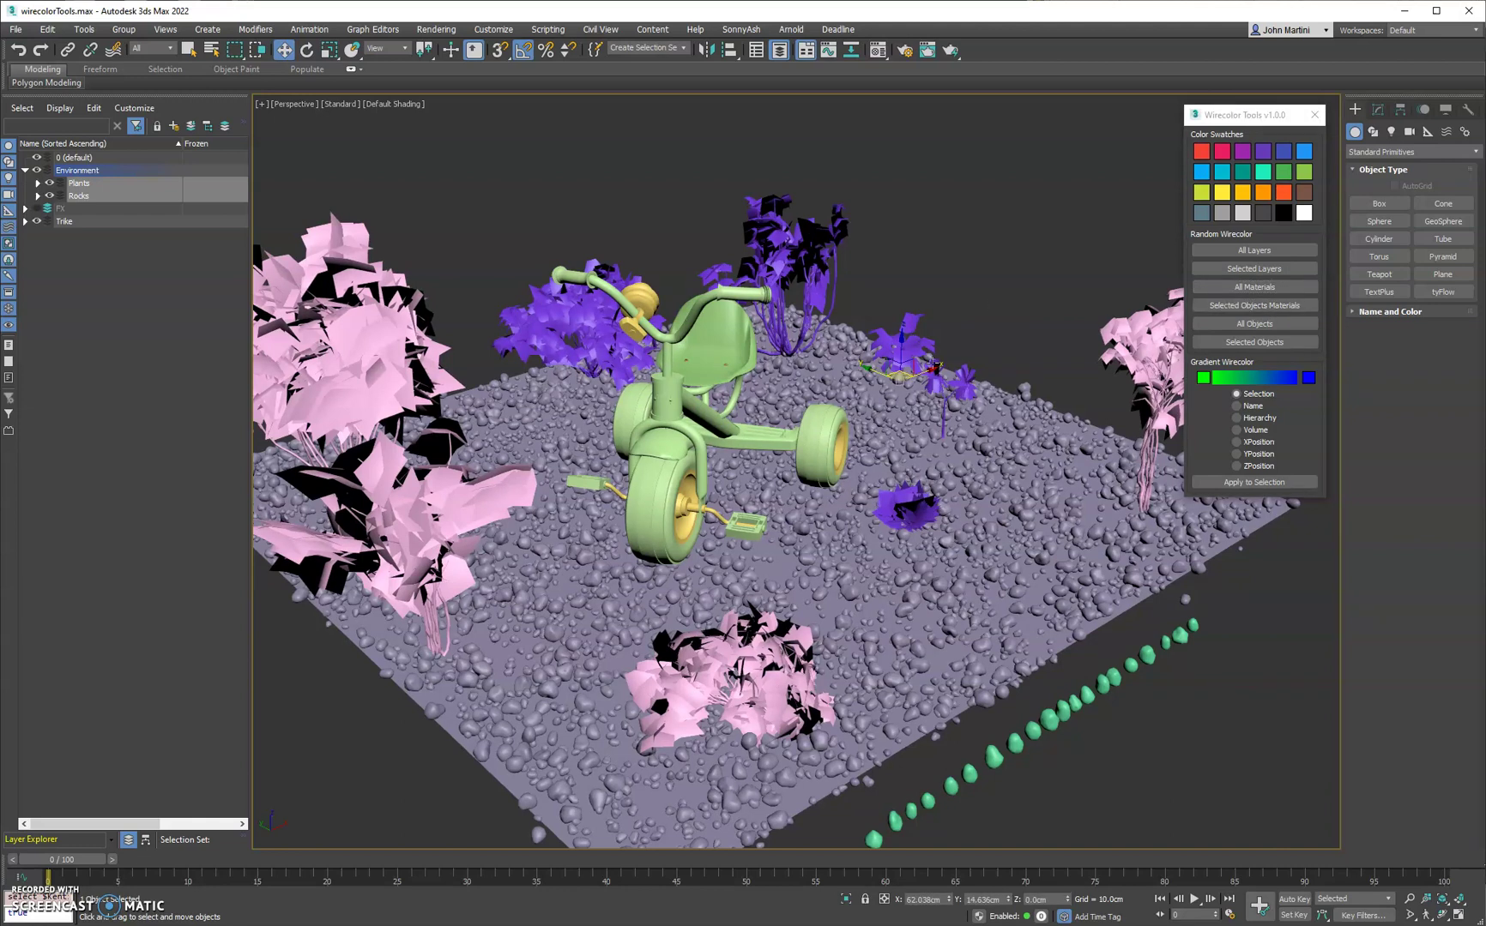
pyautogui.click(1256, 306)
pyautogui.click(1256, 306)
pyautogui.click(1255, 307)
pyautogui.click(1256, 306)
pyautogui.click(1256, 307)
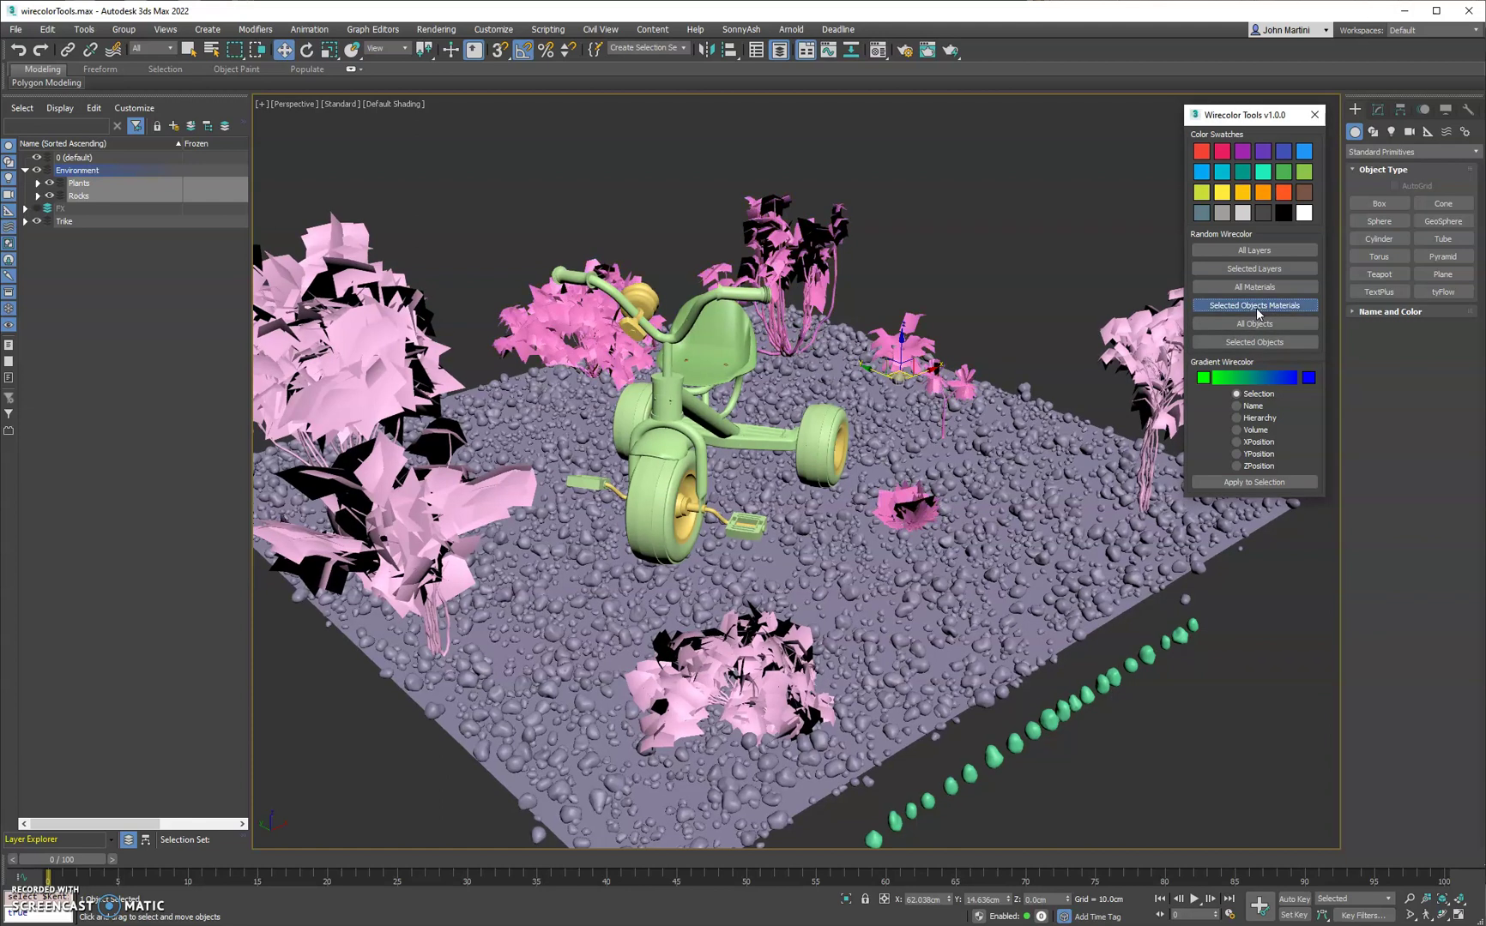
pyautogui.click(1256, 307)
pyautogui.click(1256, 307)
pyautogui.click(1256, 307)
pyautogui.click(1256, 307)
pyautogui.click(1256, 307)
pyautogui.click(1256, 307)
pyautogui.click(1256, 307)
pyautogui.click(1255, 307)
# Step: Deselect everything and reroll All Objects to give each object its own random colour
pyautogui.click(1149, 311)
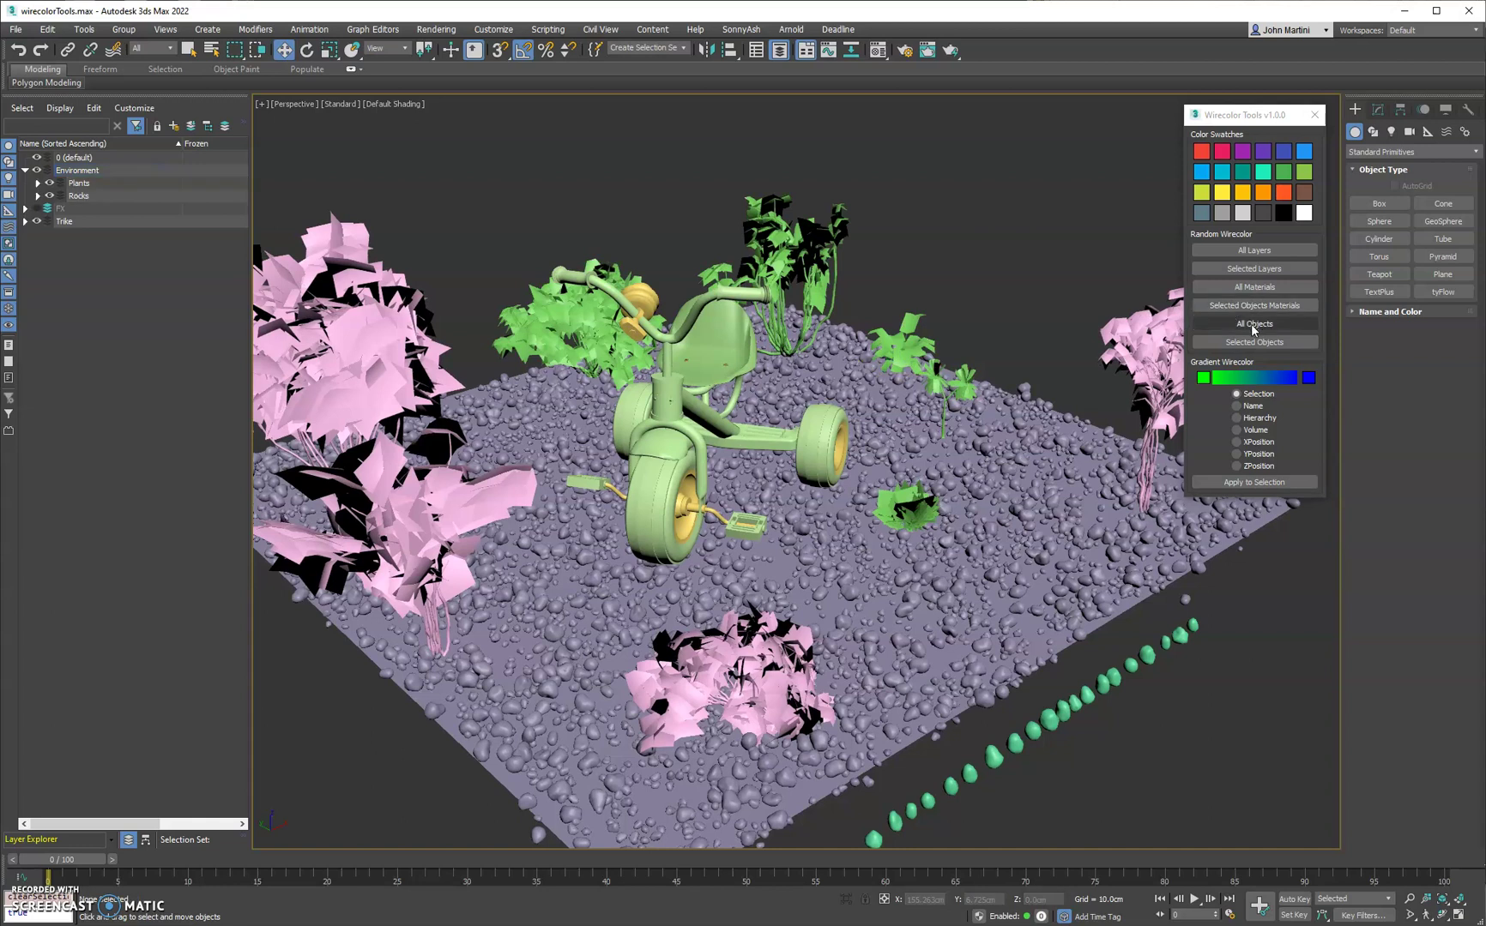
pyautogui.click(1252, 324)
pyautogui.click(1251, 324)
pyautogui.click(1251, 325)
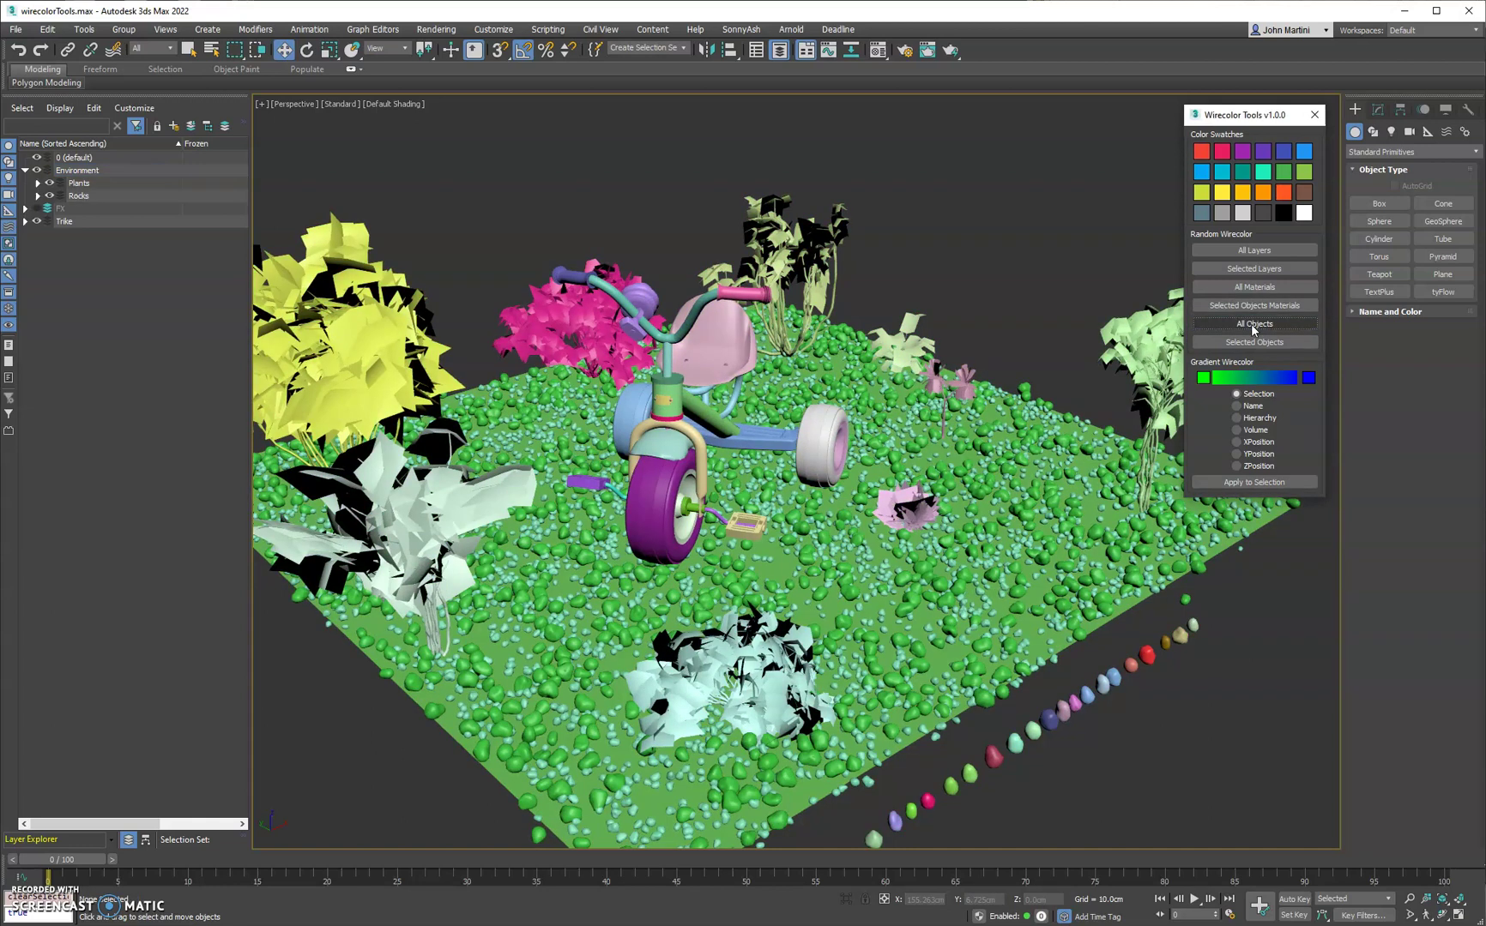
pyautogui.click(1252, 324)
pyautogui.click(1251, 325)
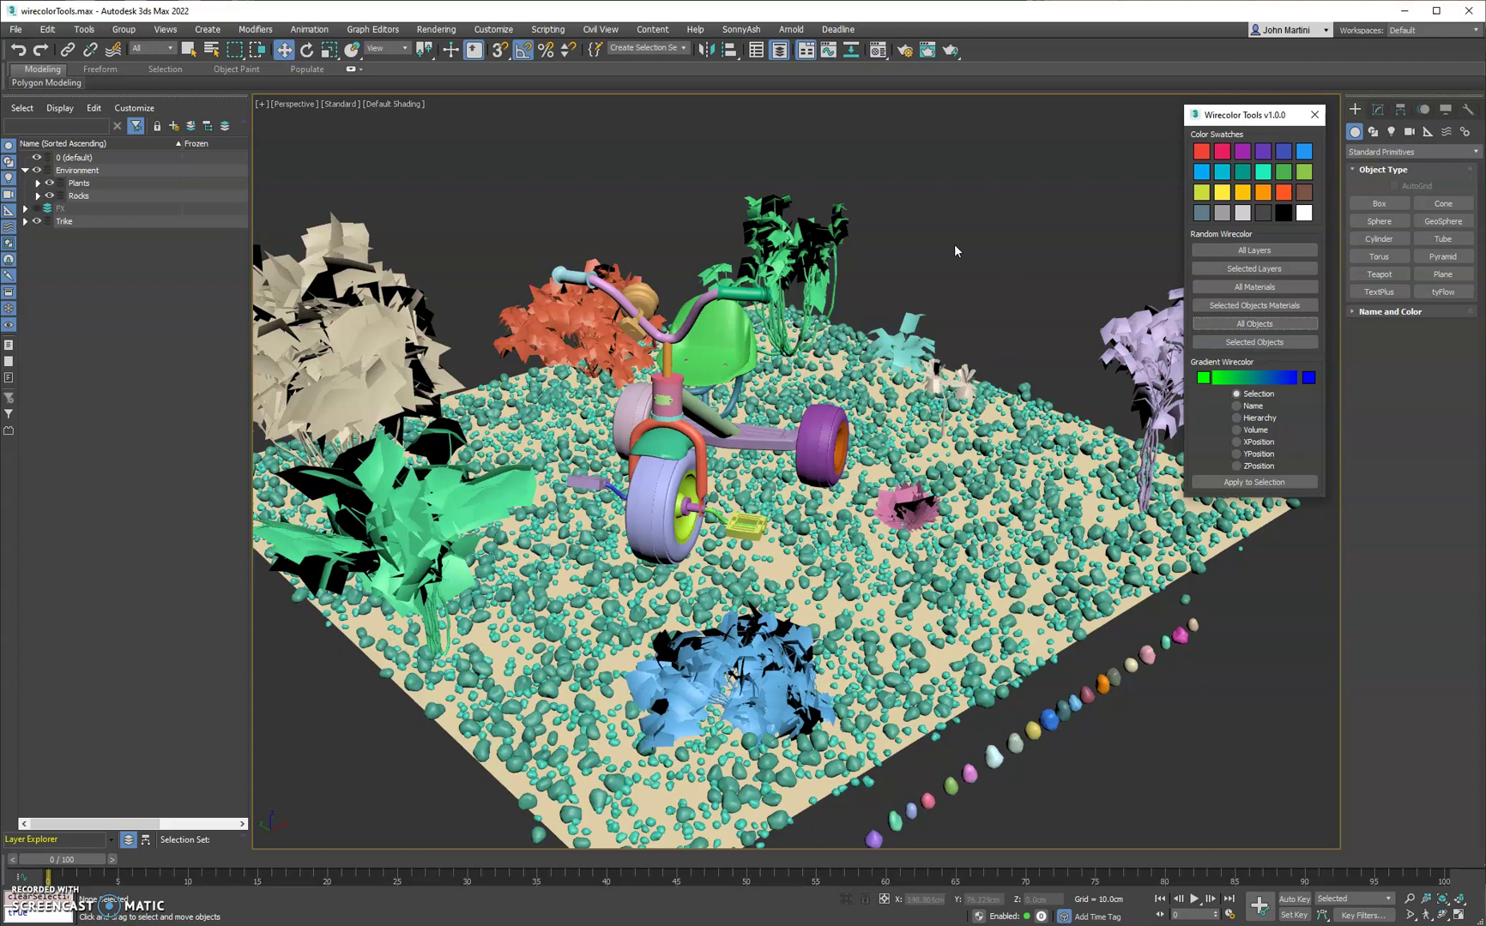
# Step: Select the tall, teal and purple plants, with edged faces shown via F4
pyautogui.click(822, 225)
pyautogui.press('F4')
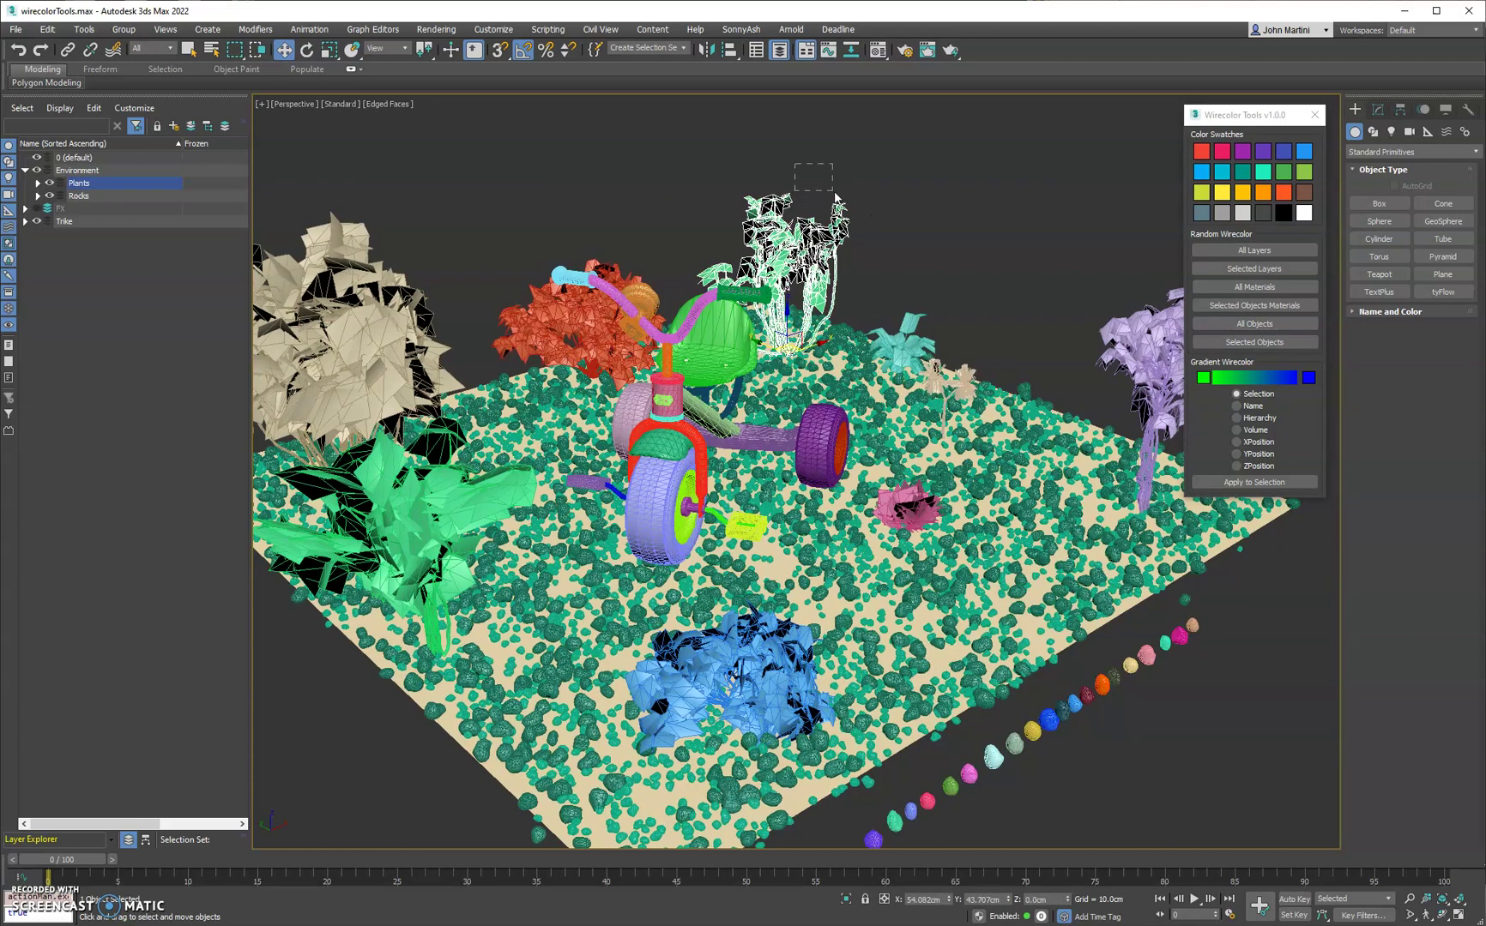
pyautogui.keyDown('ctrl'); pyautogui.click(930, 328); pyautogui.keyUp('ctrl')
pyautogui.keyDown('ctrl'); pyautogui.click(1171, 334); pyautogui.keyUp('ctrl')
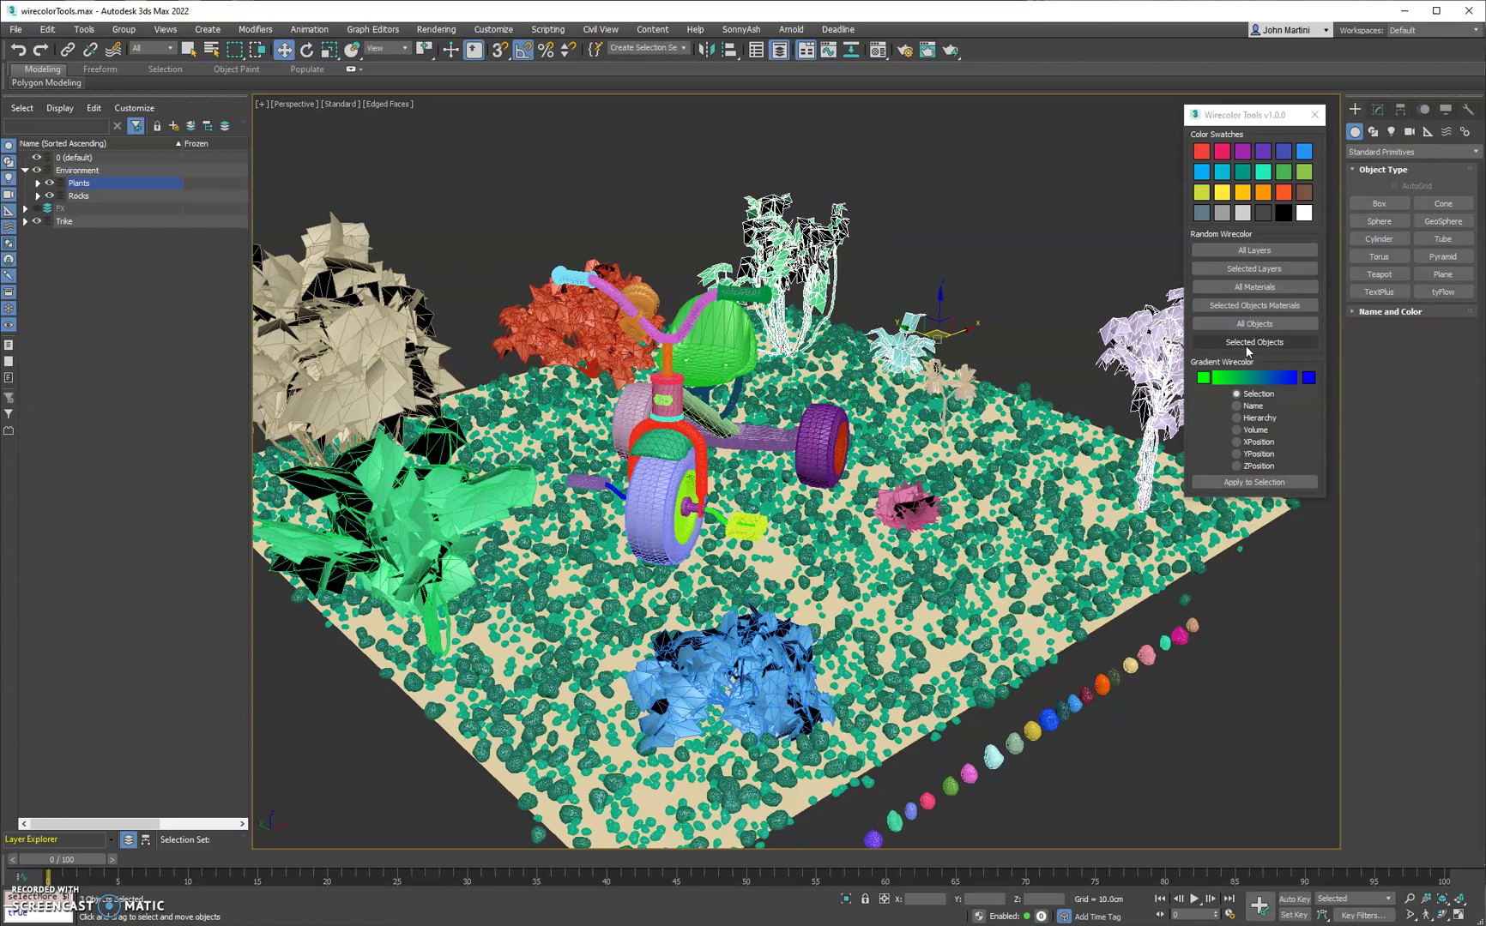
# Step: Reroll the three plants' random colours to yellow, pink and olive, then deselect
pyautogui.click(1248, 343)
pyautogui.click(1248, 343)
pyautogui.click(1248, 343)
pyautogui.click(1249, 343)
pyautogui.click(1251, 344)
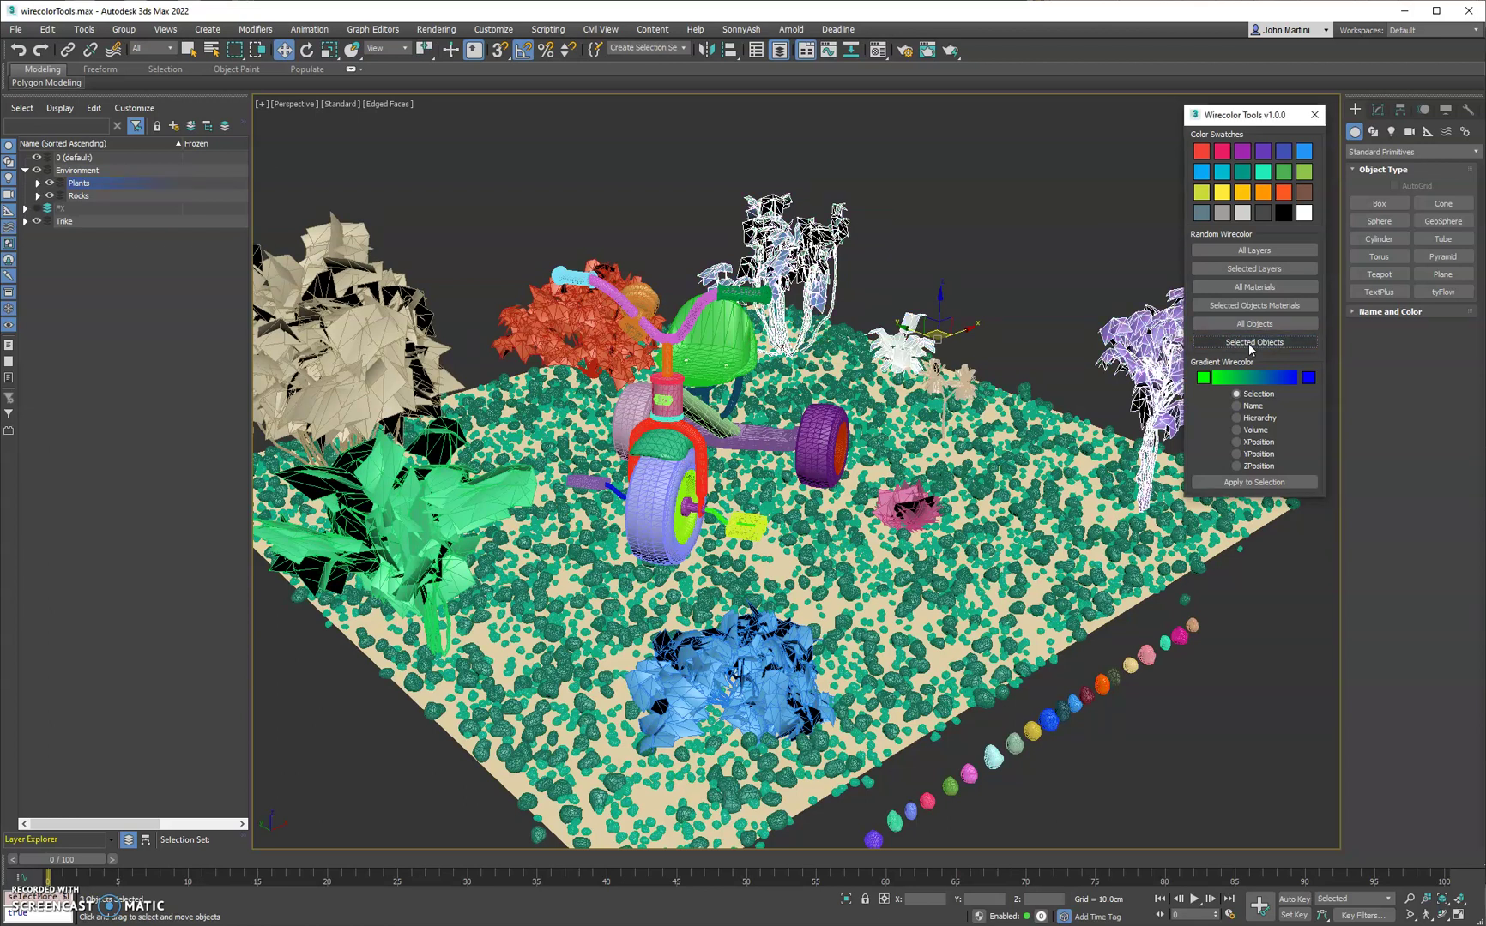
pyautogui.click(1250, 344)
pyautogui.click(1250, 343)
pyautogui.click(1250, 344)
pyautogui.click(1249, 343)
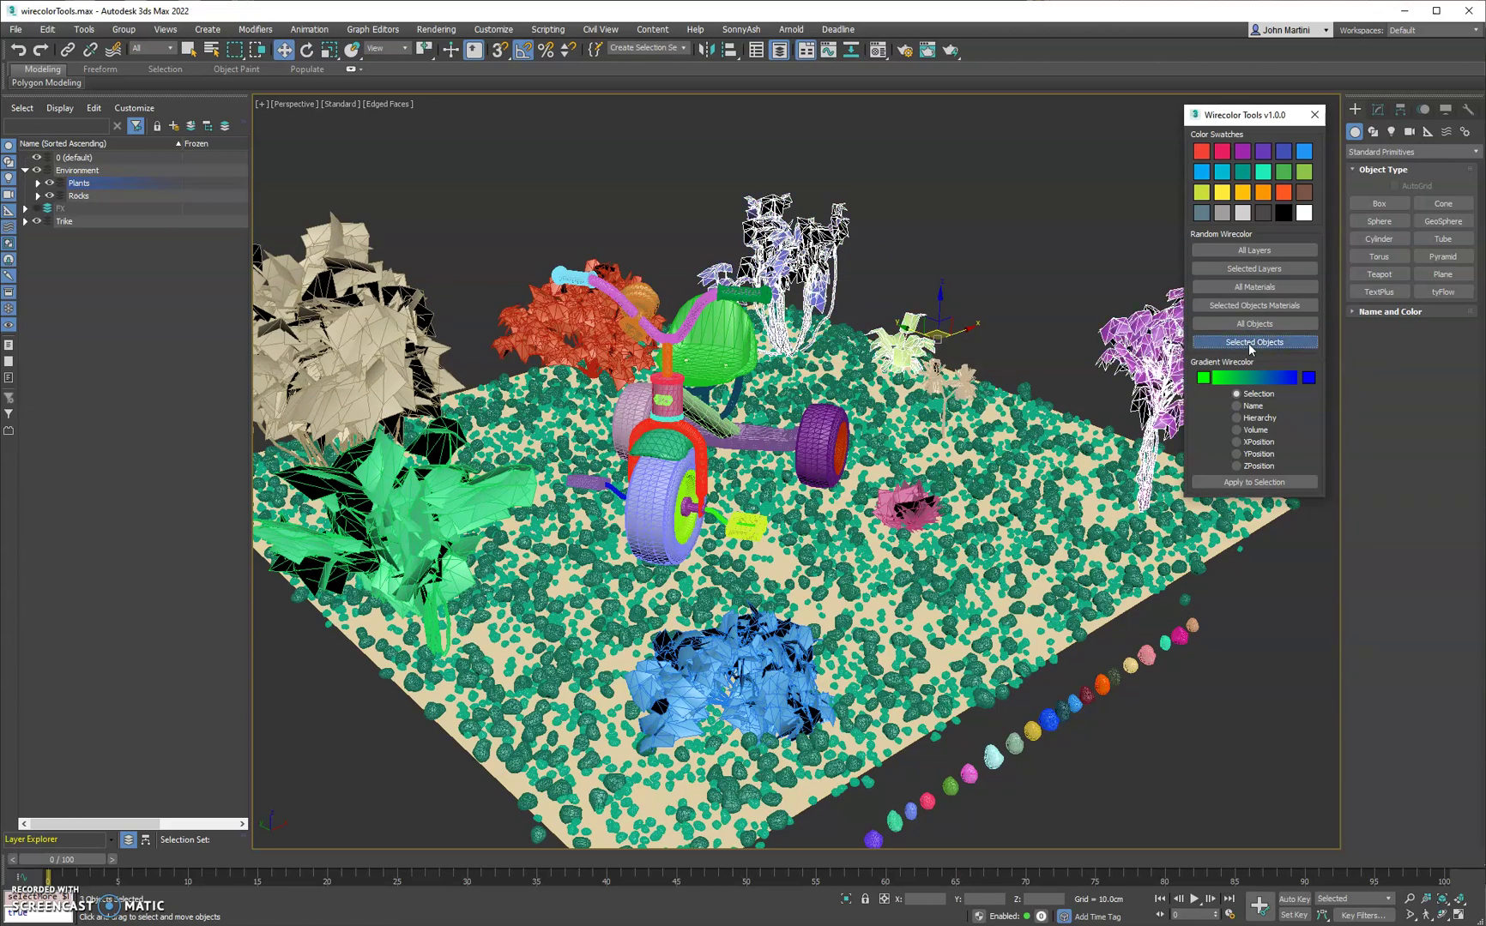
pyautogui.click(1249, 343)
pyautogui.click(1000, 272)
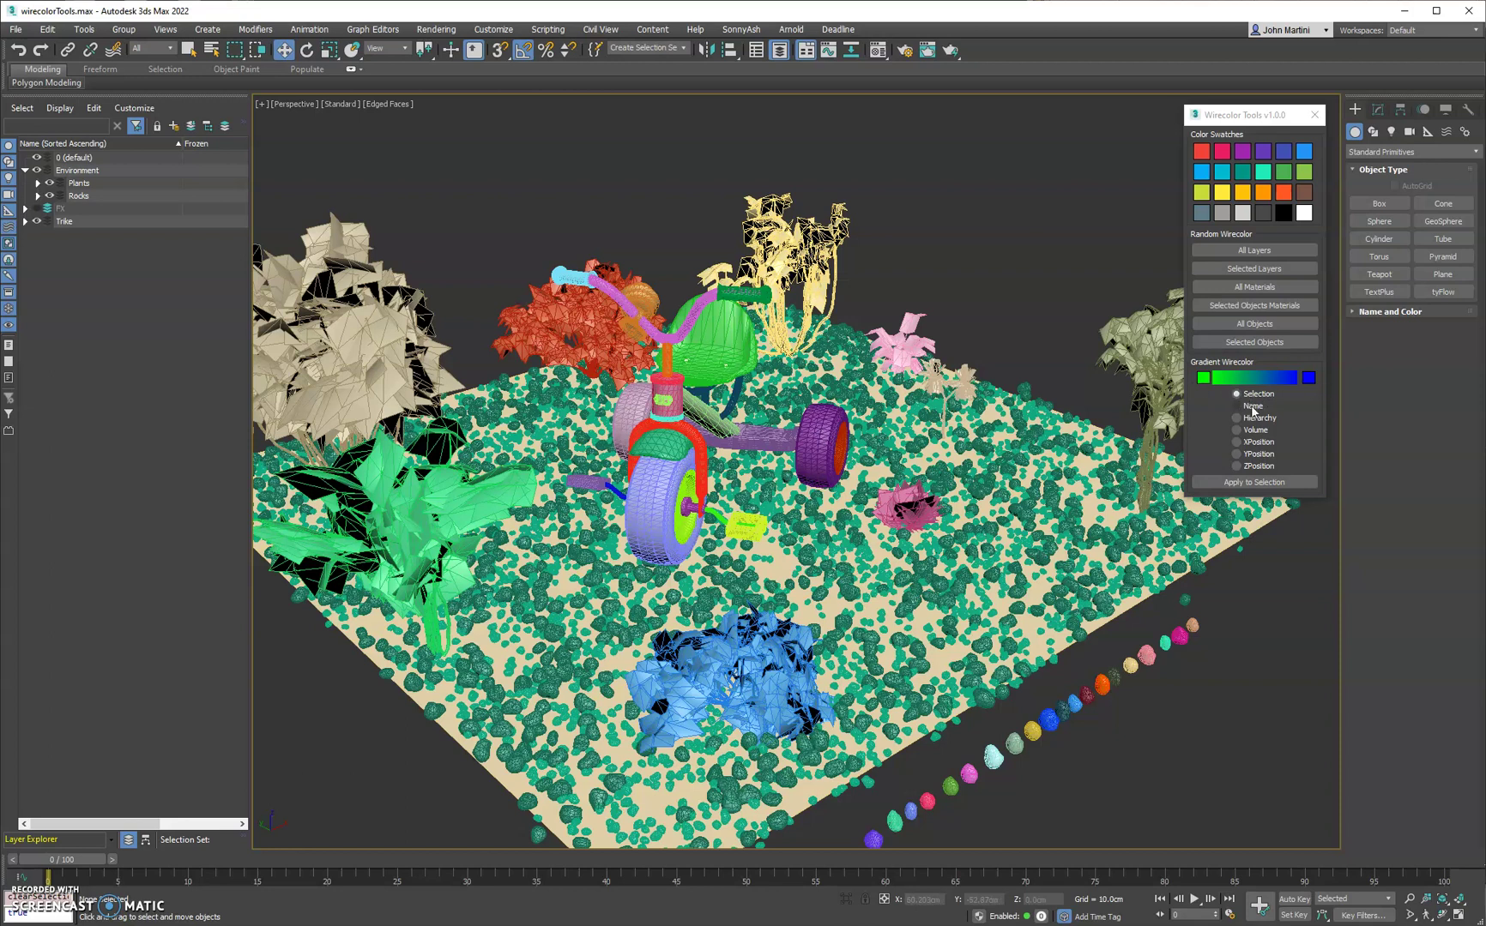
# Step: Select the row of 20 eggs and apply the green-to-blue gradient with plain shading
pyautogui.moveTo(850, 845); pyautogui.dragTo(1115, 665)
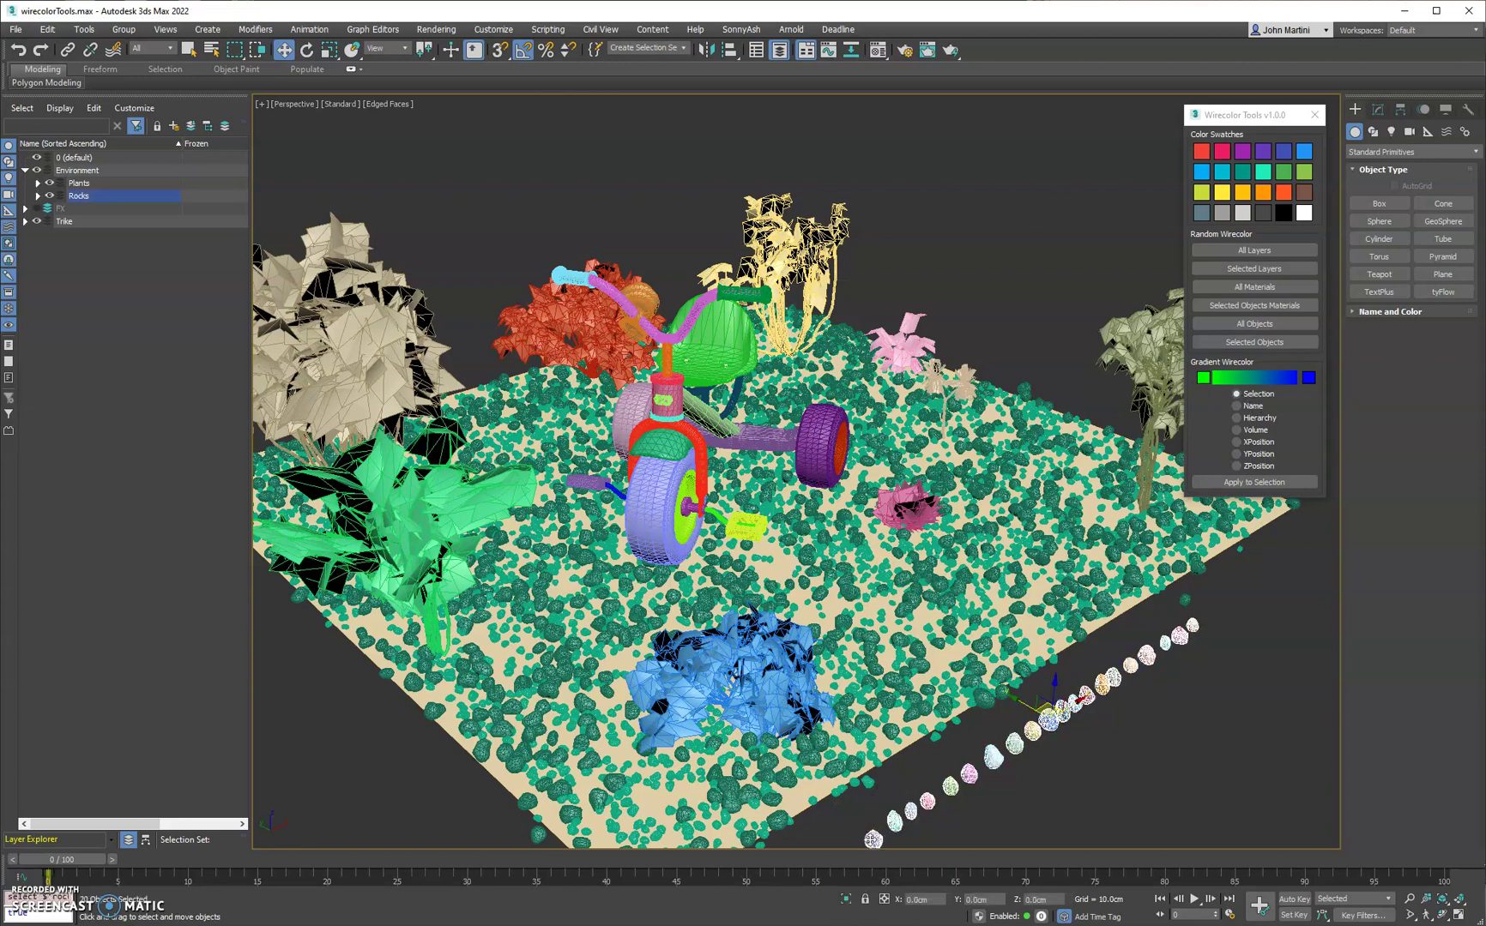
pyautogui.moveTo(1061, 624); pyautogui.dragTo(991, 520, button='middle')
pyautogui.scroll(2, 990, 520)
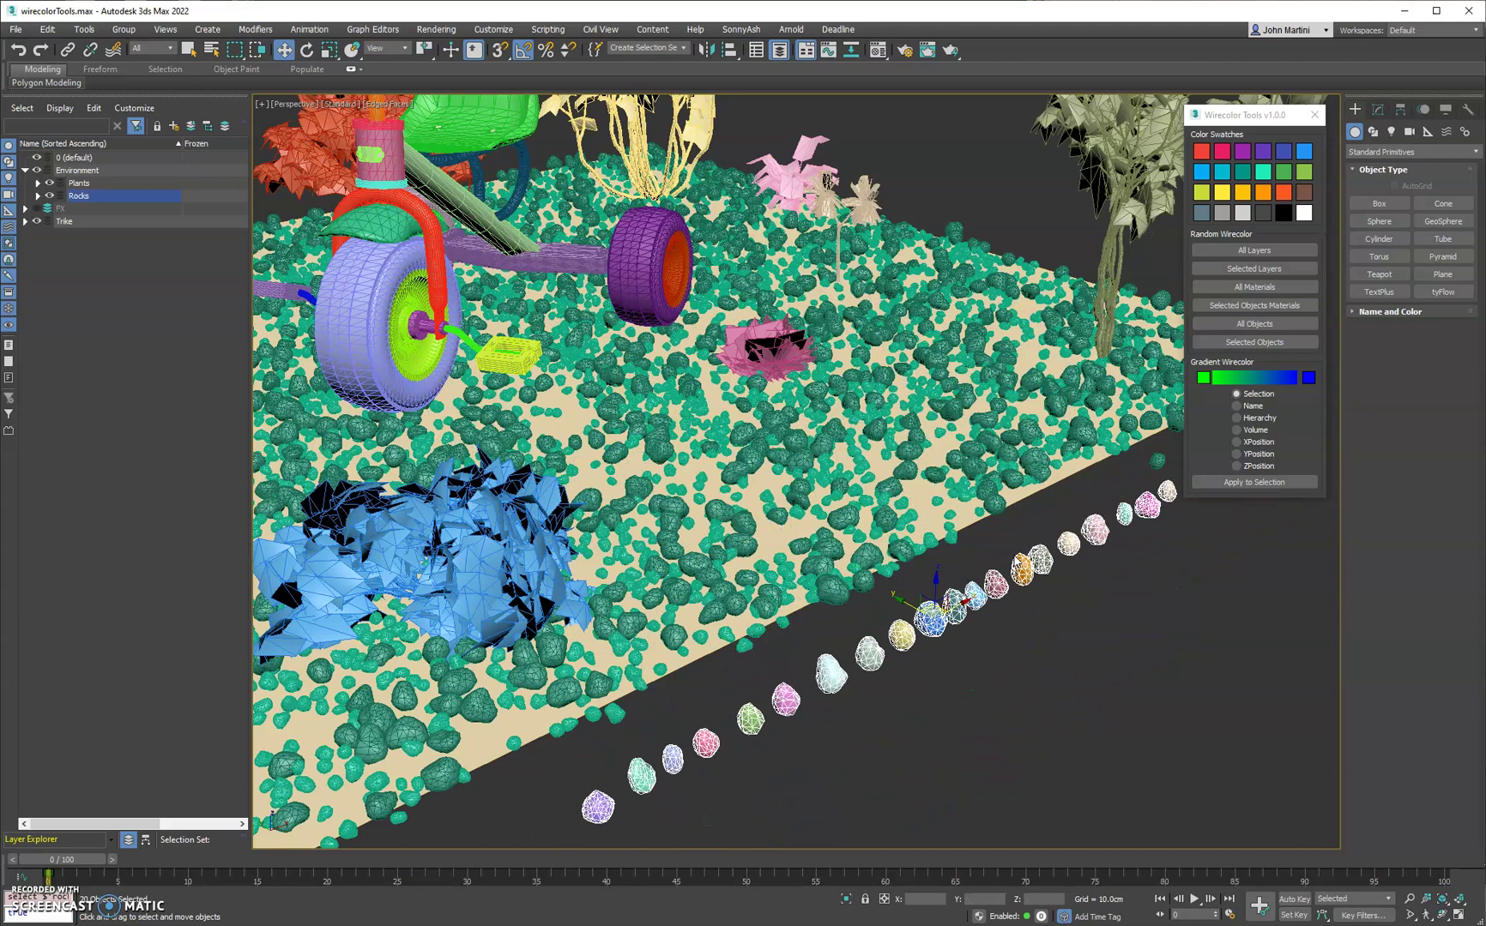
pyautogui.click(1246, 482)
pyautogui.press('F4')
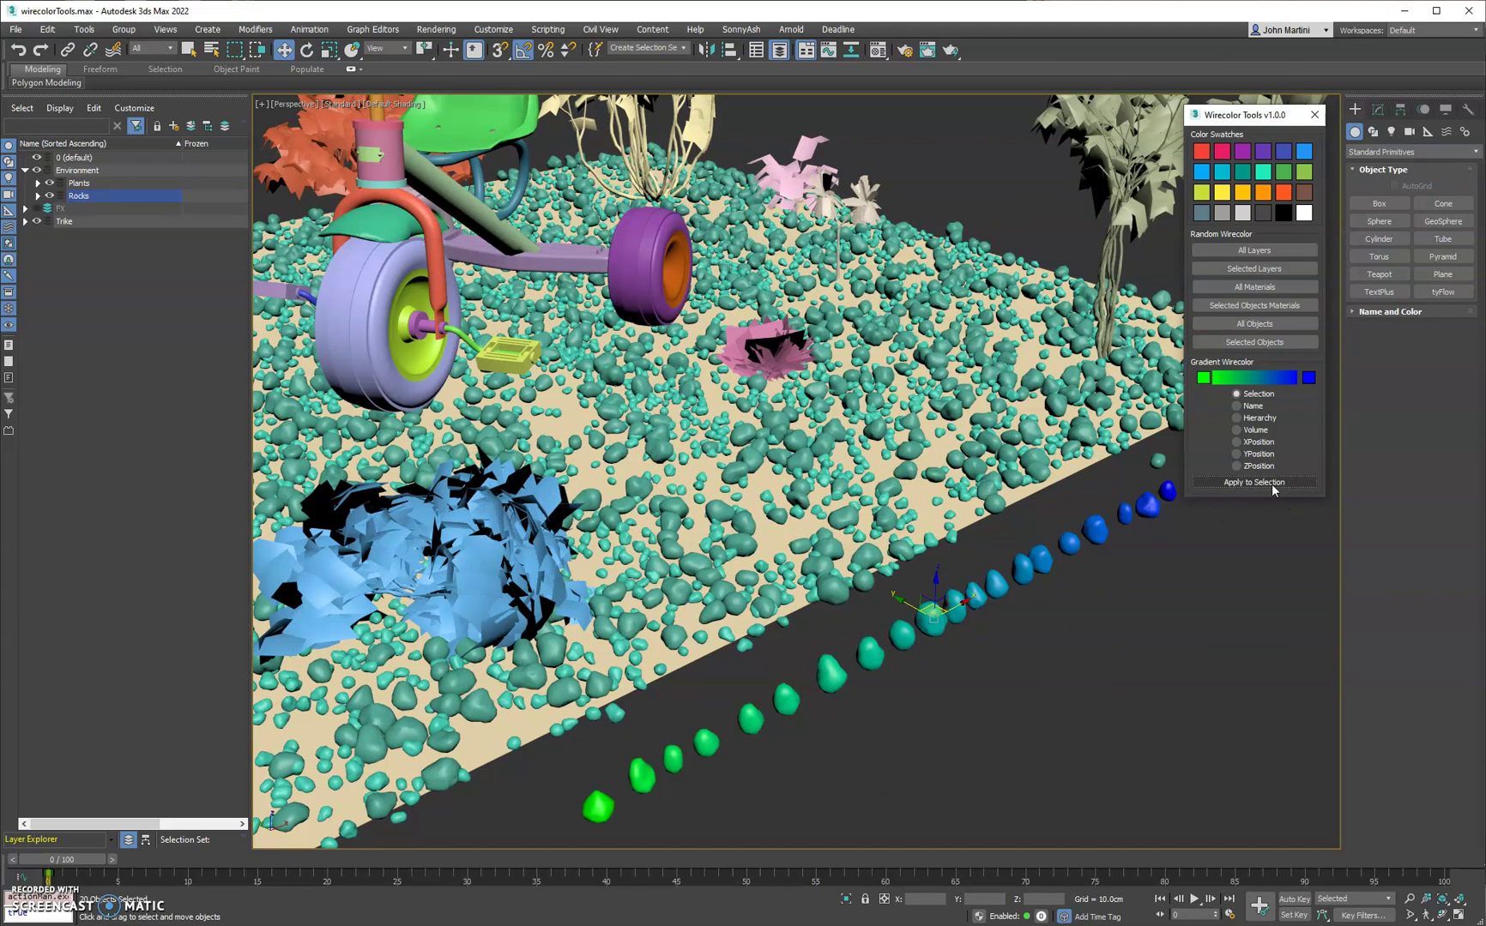
# Step: Flip the gradient to blue-to-green and reapply it to the eggs
pyautogui.moveTo(995, 563); pyautogui.dragTo(957, 542, button='middle')
pyautogui.click(1252, 383)
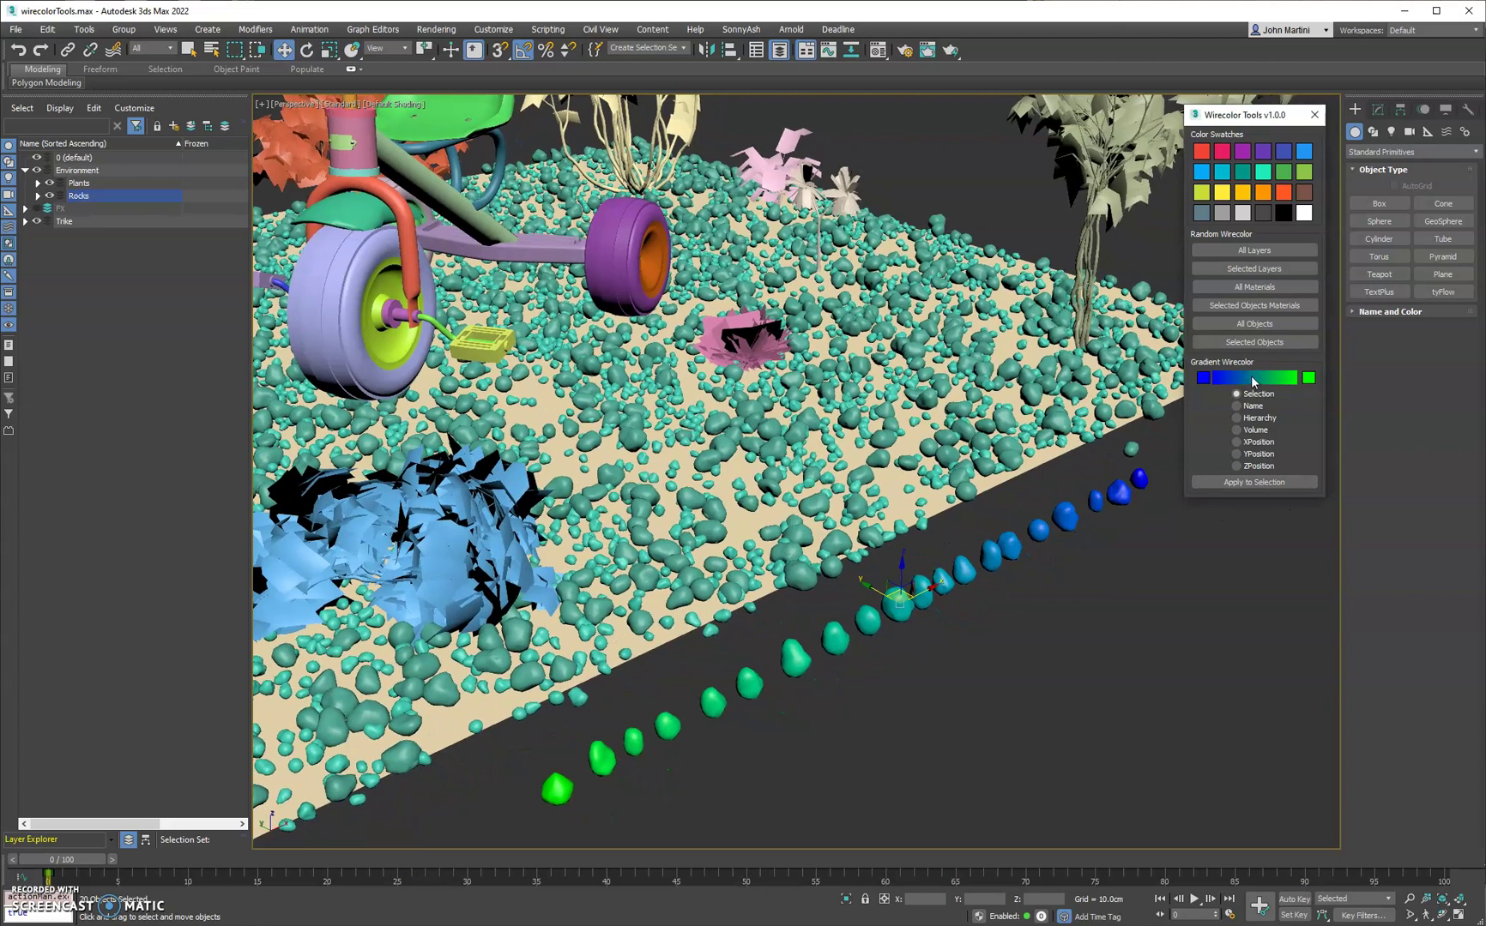
pyautogui.click(1244, 482)
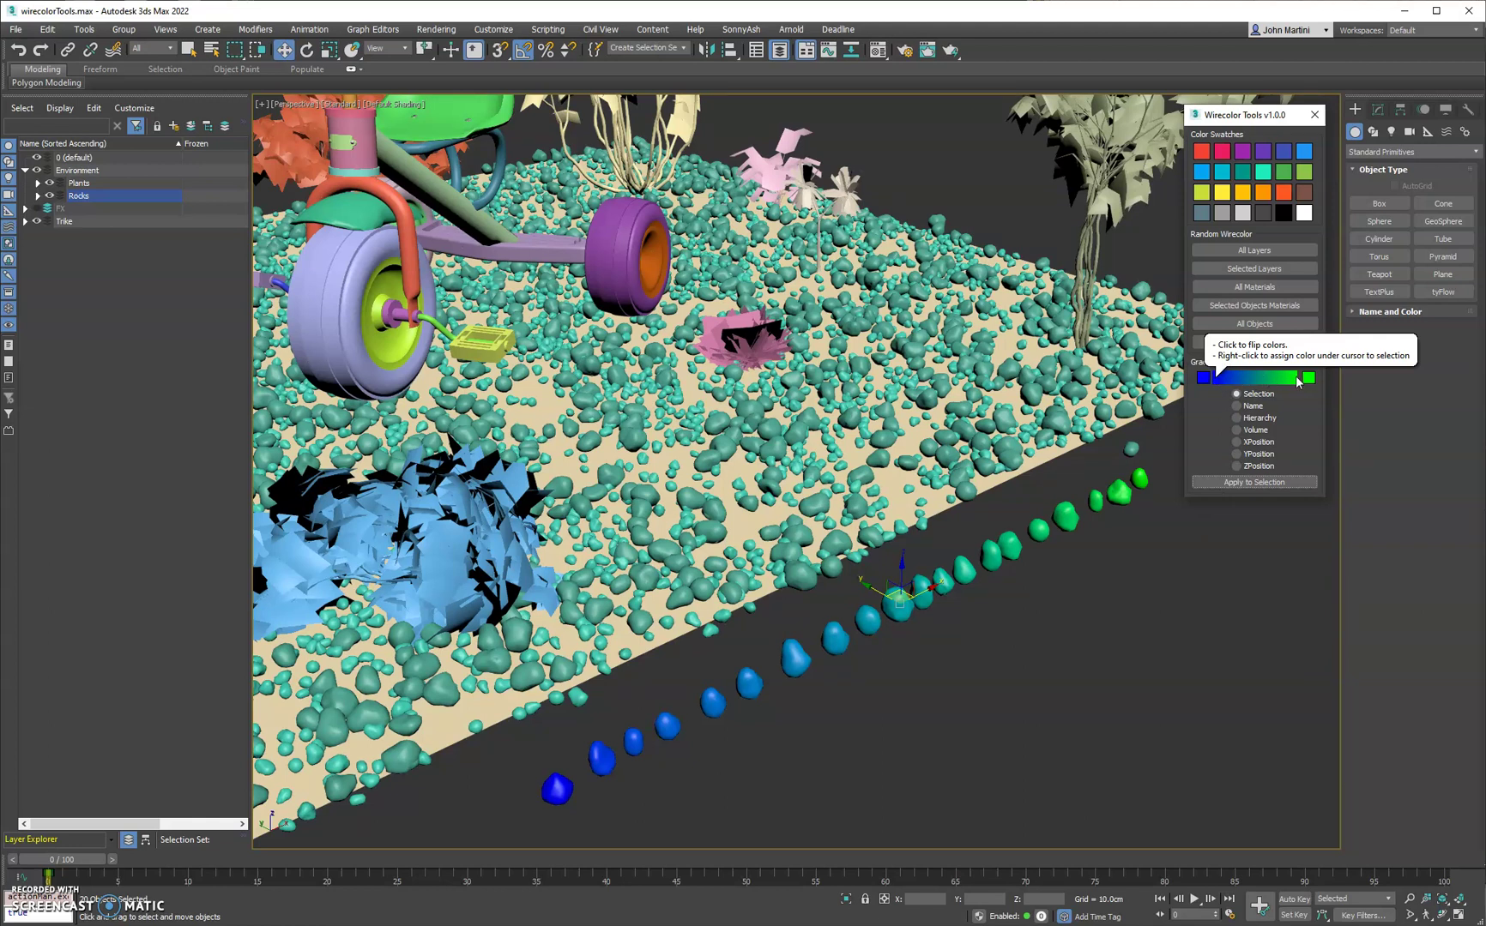
# Step: Assign single gradient colours to all eggs (blue, teal, green, blue), ending on teal
pyautogui.rightClick(1228, 385)
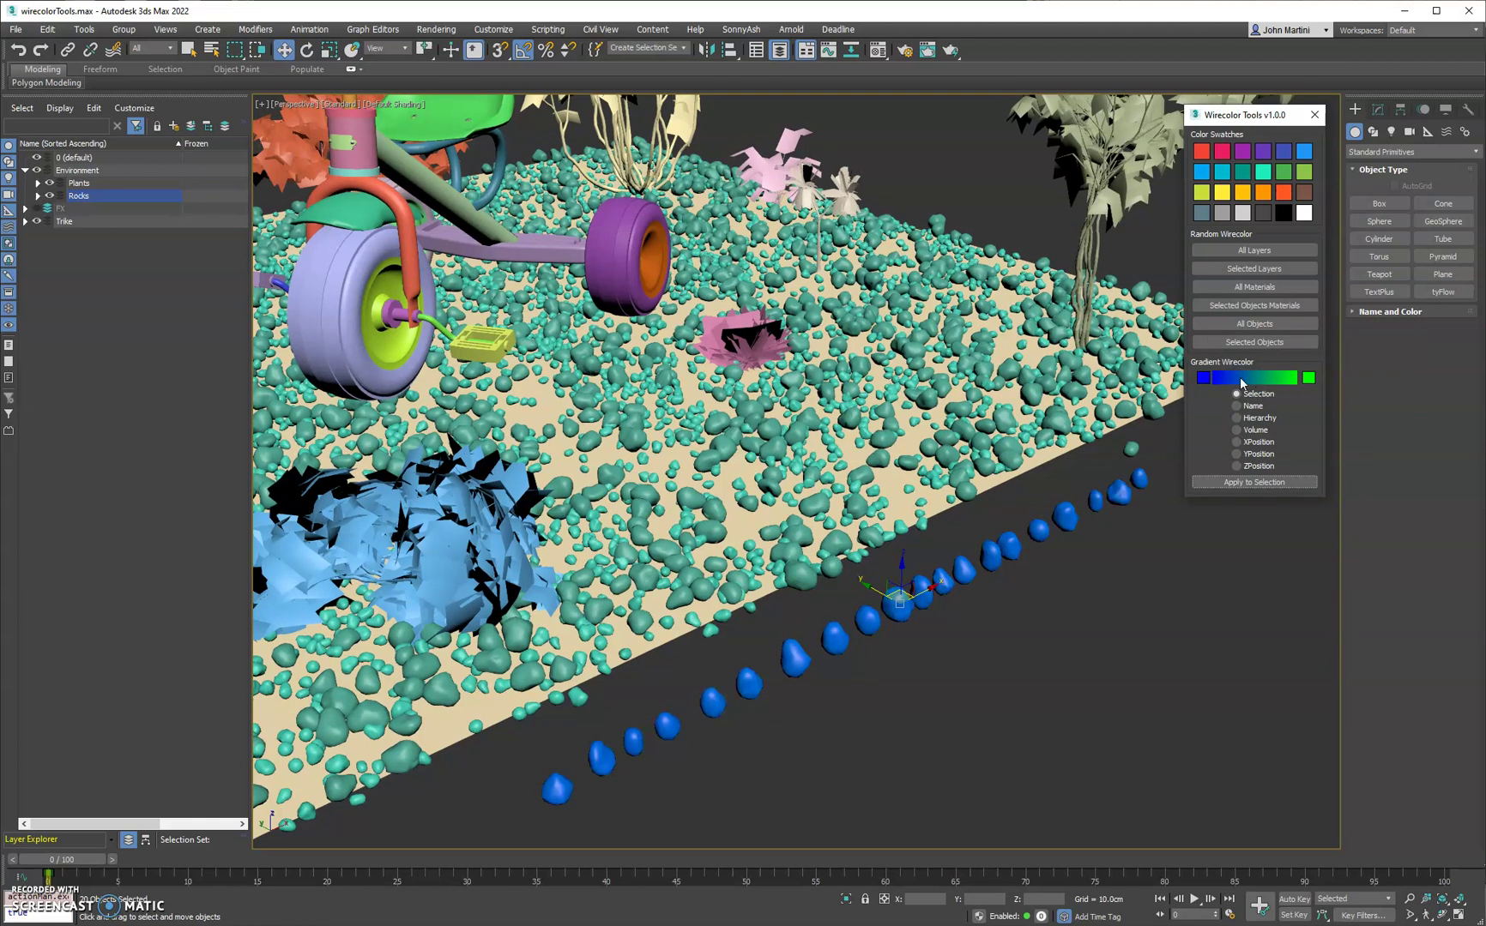
pyautogui.rightClick(1249, 383)
pyautogui.rightClick(1282, 383)
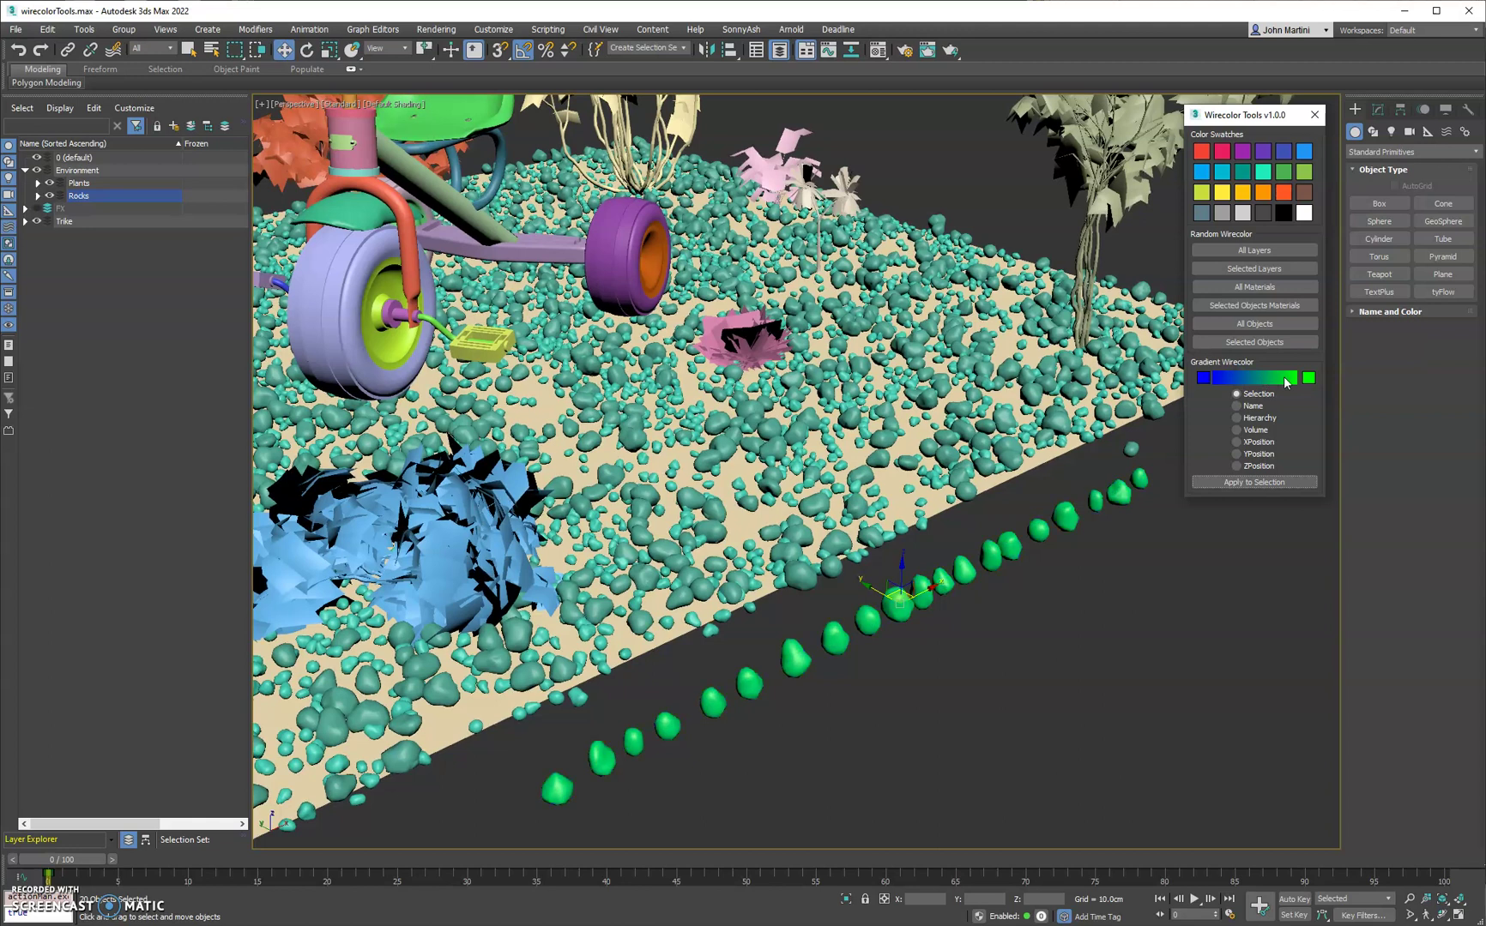
pyautogui.rightClick(1229, 384)
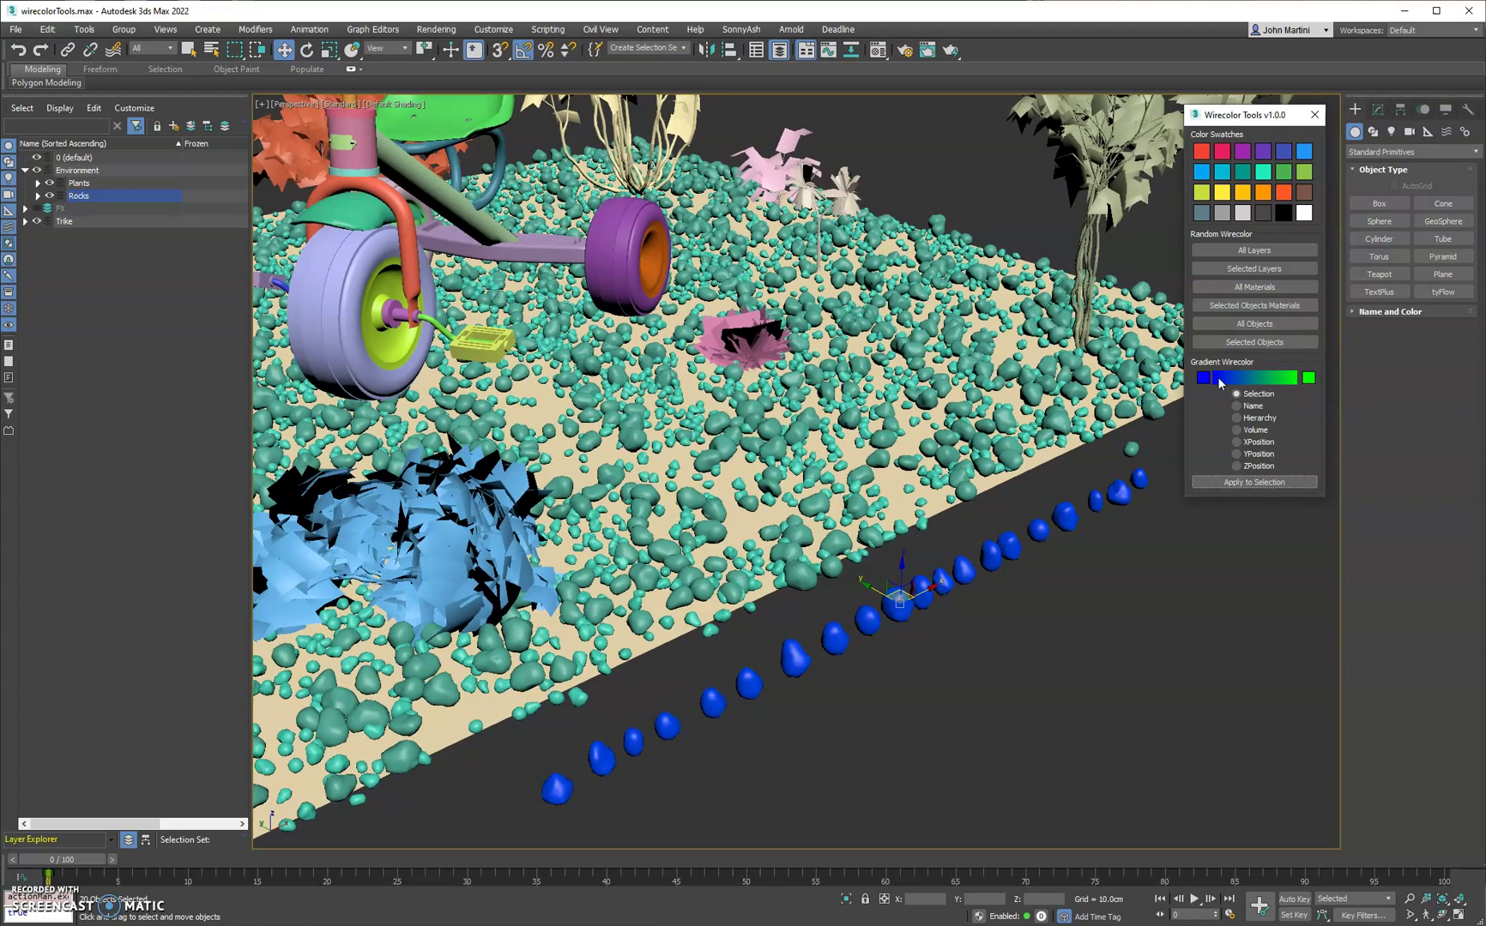
pyautogui.rightClick(1235, 383)
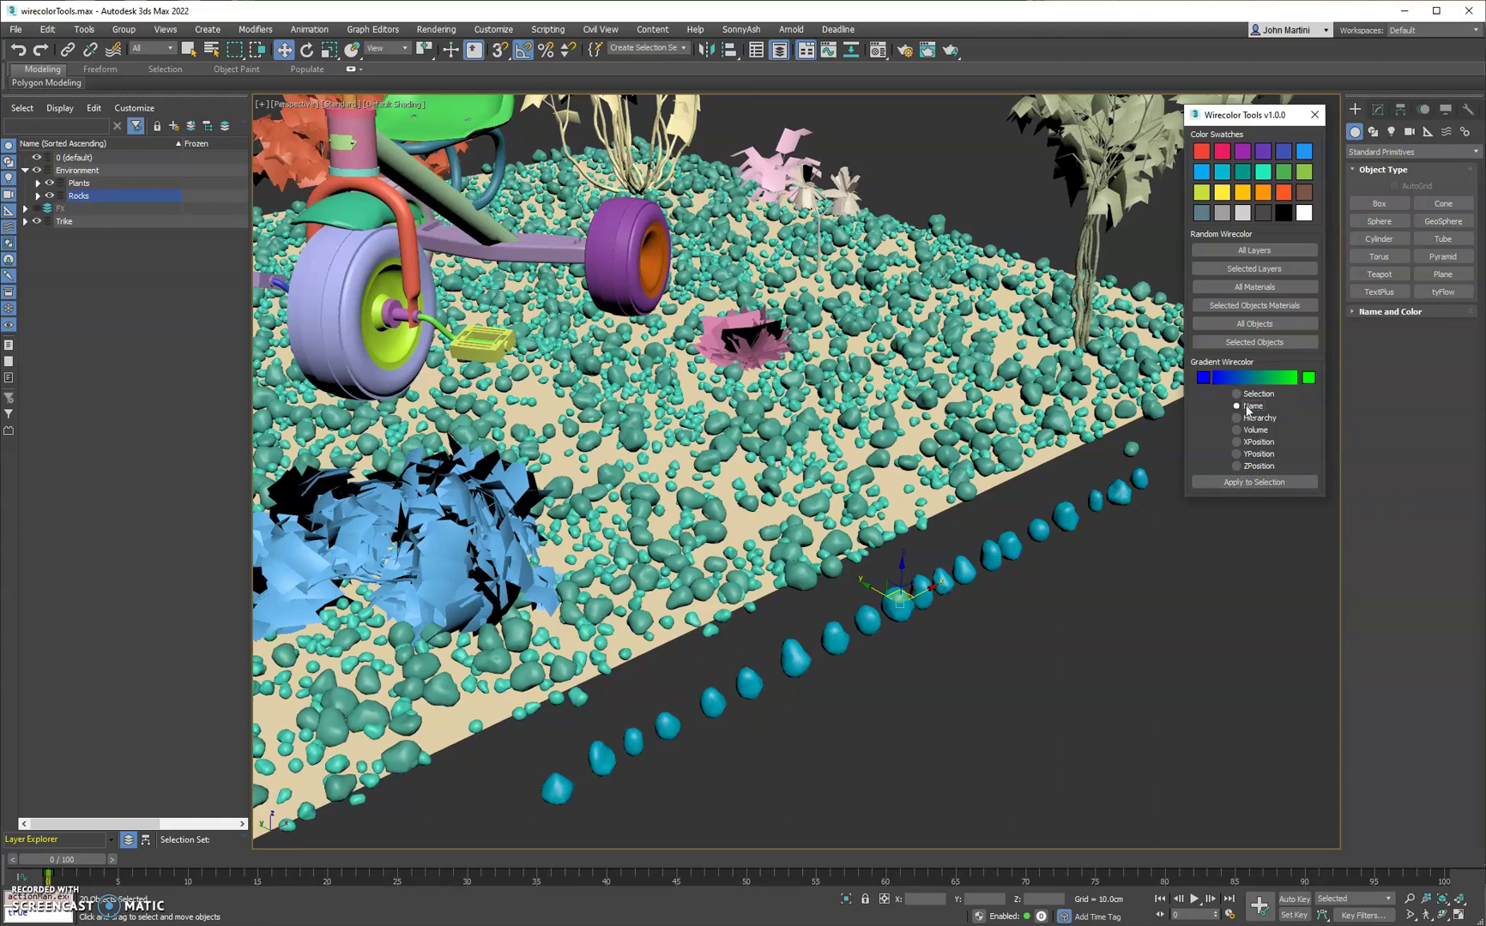
# Step: Apply the gradient to the eggs ordered by Name
pyautogui.scroll(-6, 911, 504)
pyautogui.scroll(4, 911, 505)
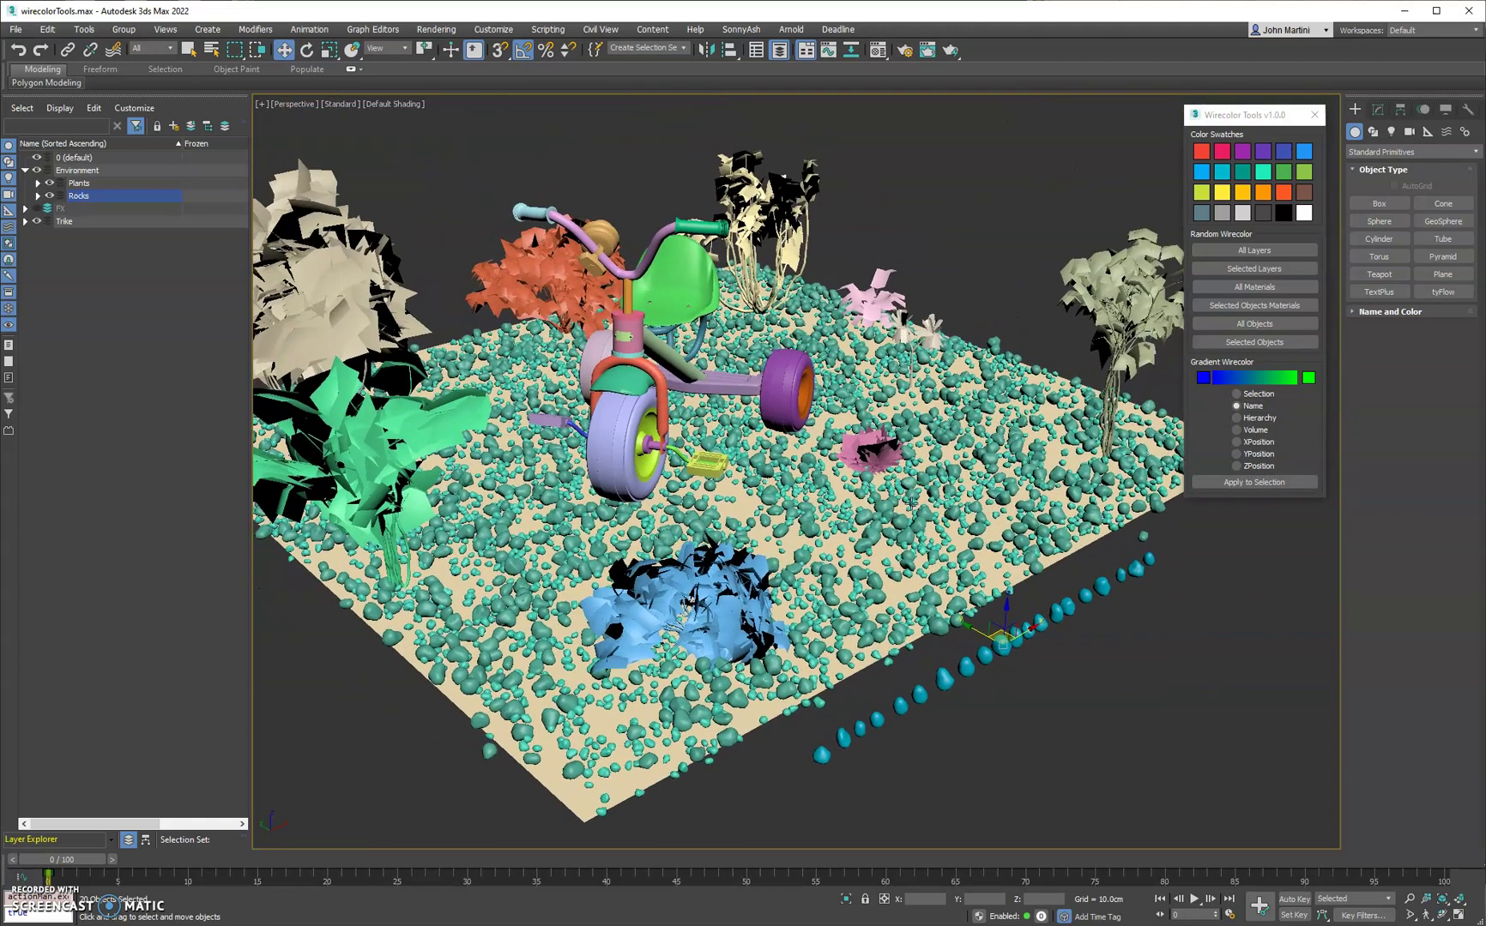
pyautogui.click(1256, 482)
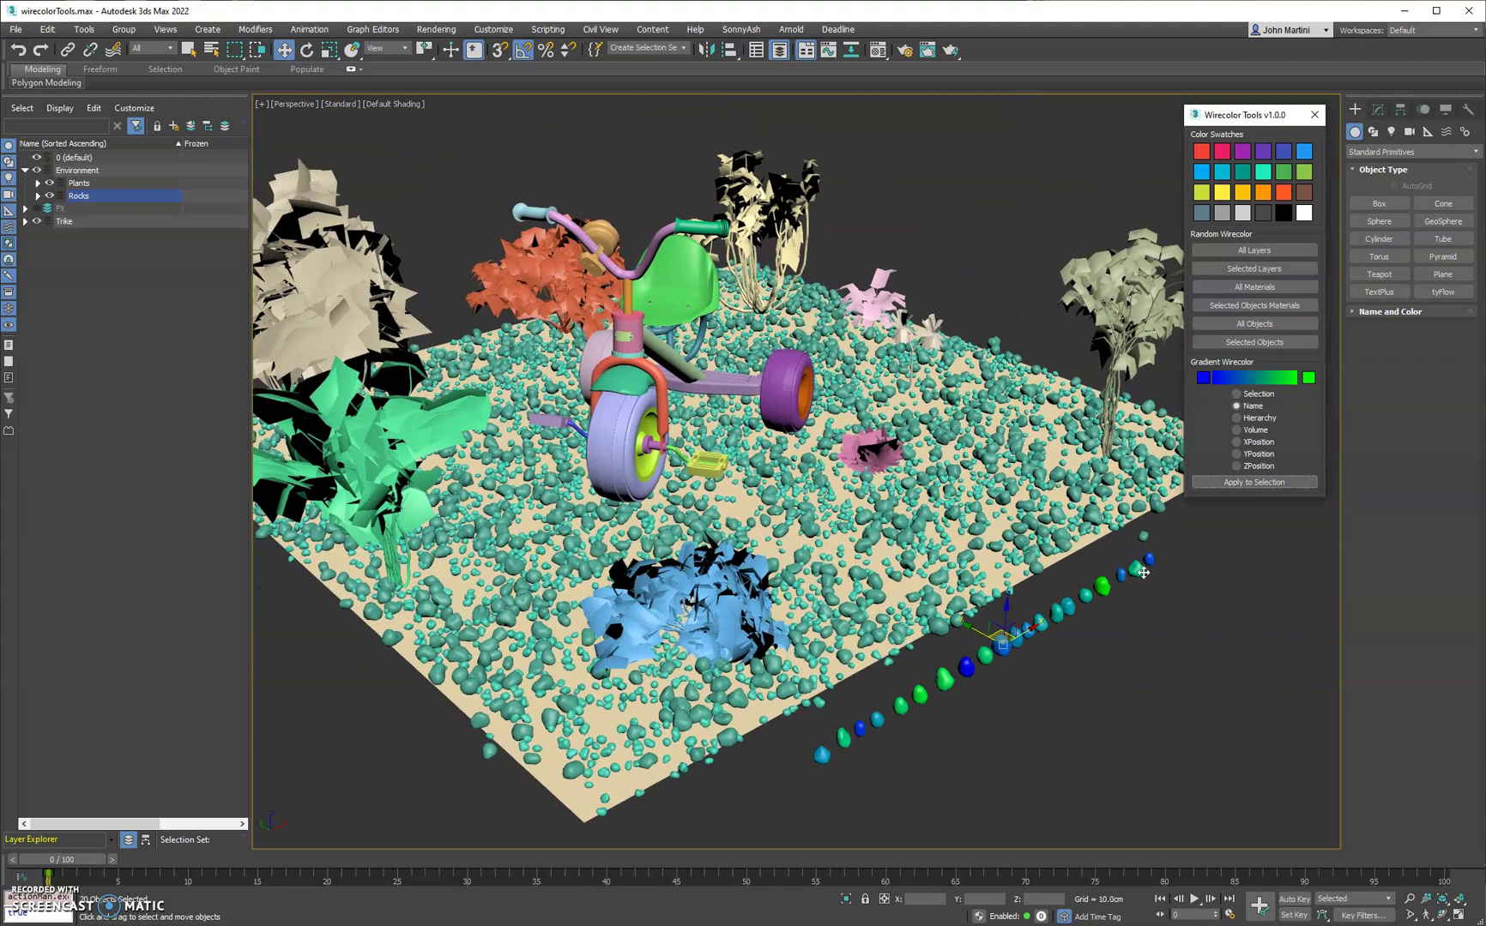
# Step: Switch ordering to Hierarchy, reselect the whole egg row, and reapply the blue-to-green gradient
pyautogui.click(1251, 419)
pyautogui.click(1244, 482)
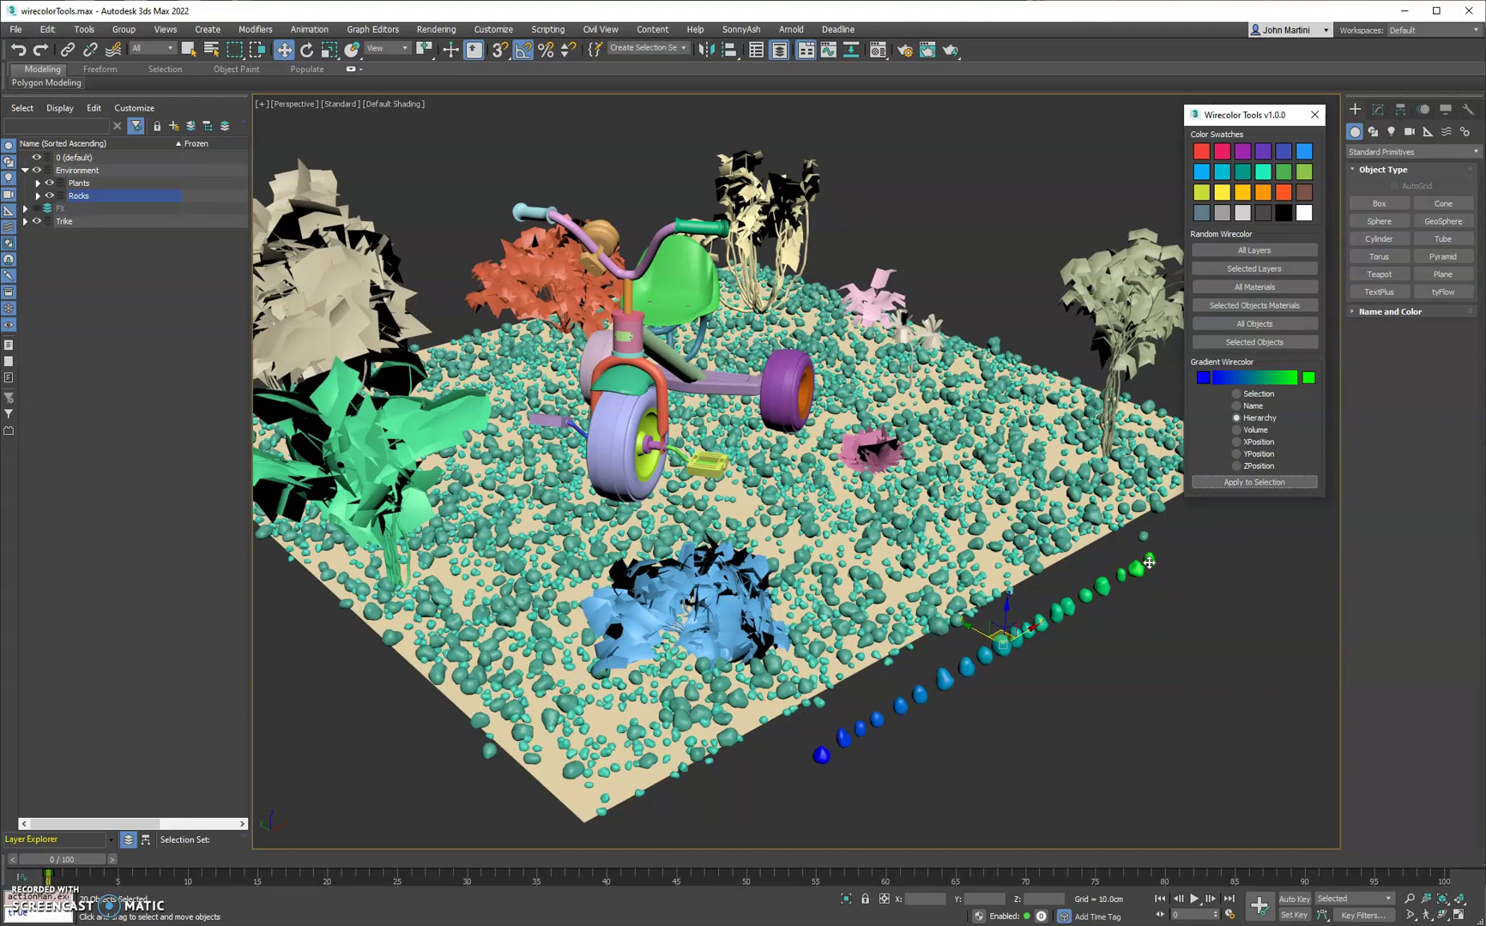
pyautogui.click(822, 754)
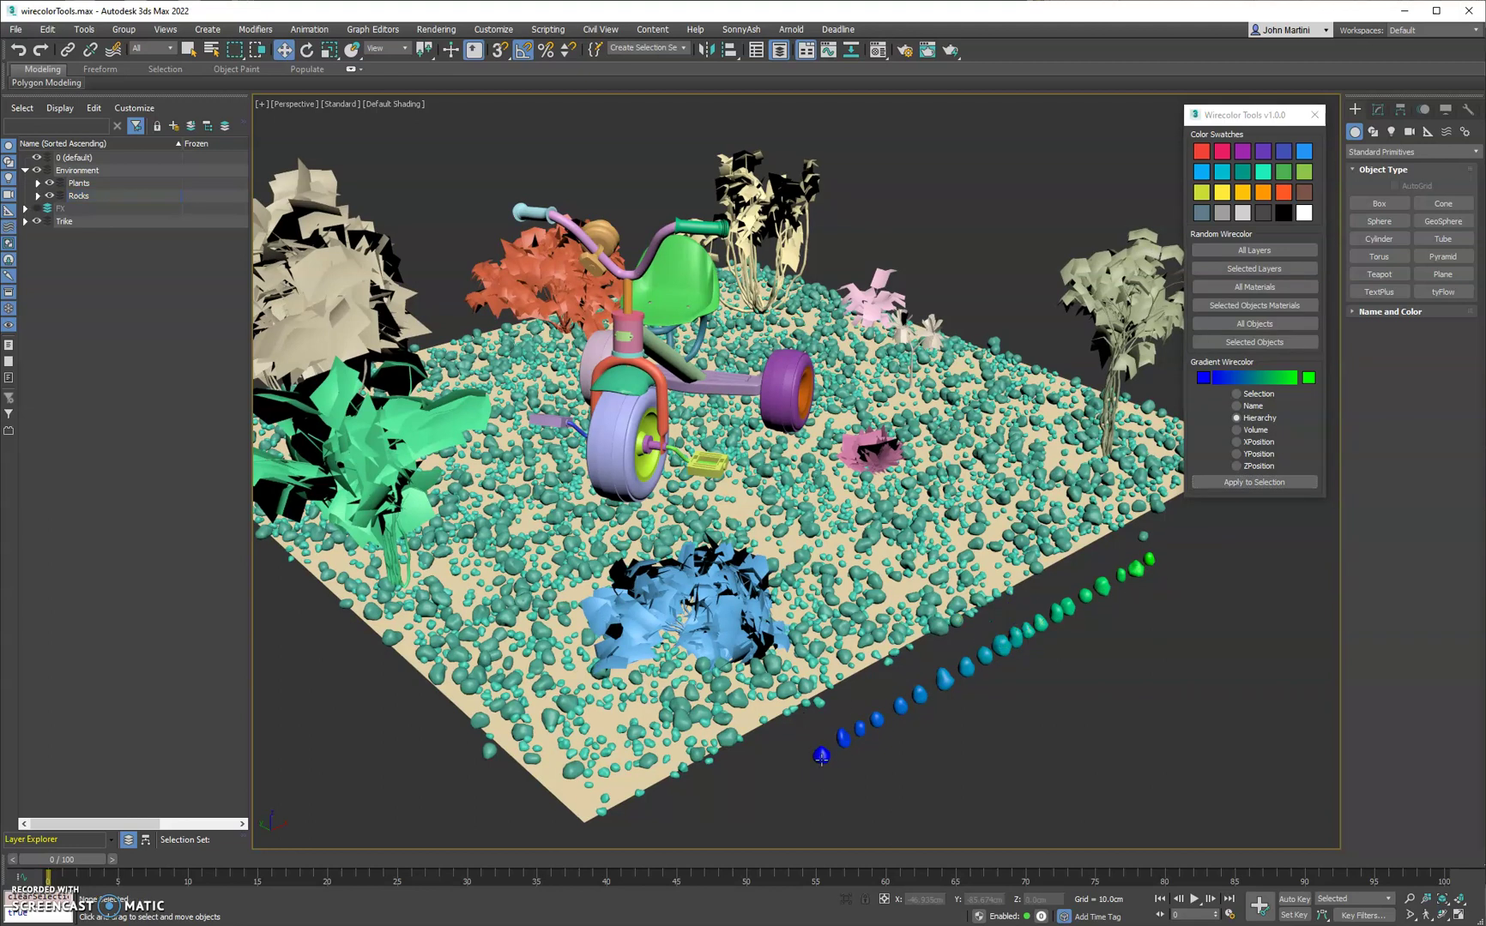
pyautogui.doubleClick(823, 756)
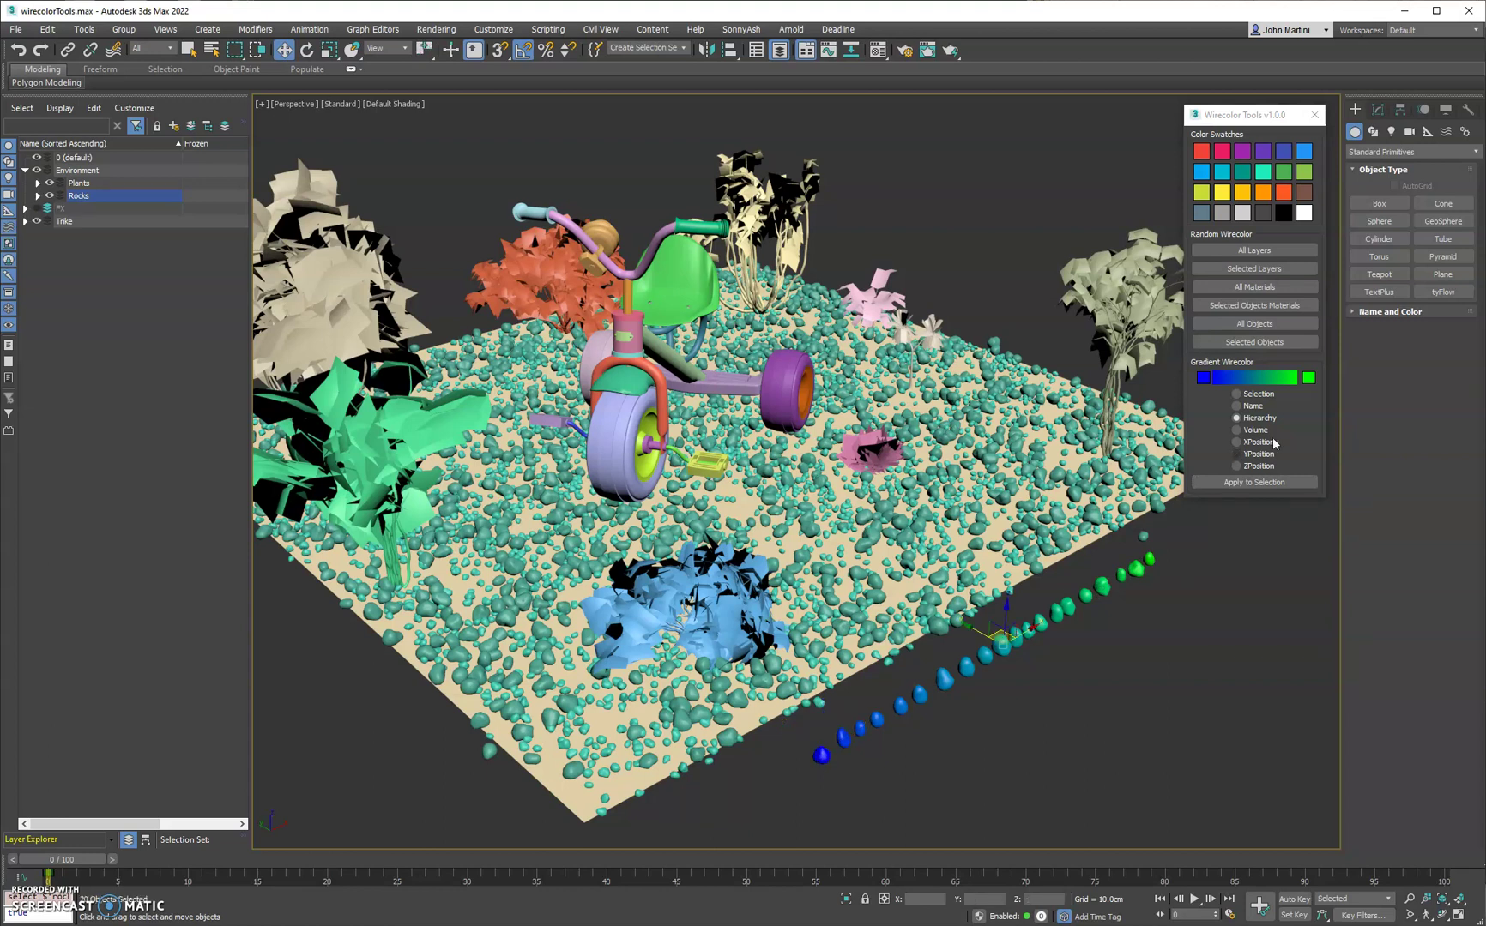
pyautogui.click(1254, 482)
# Step: Select all scene objects and apply a Volume-ordered gradient to them
pyautogui.click(1131, 614)
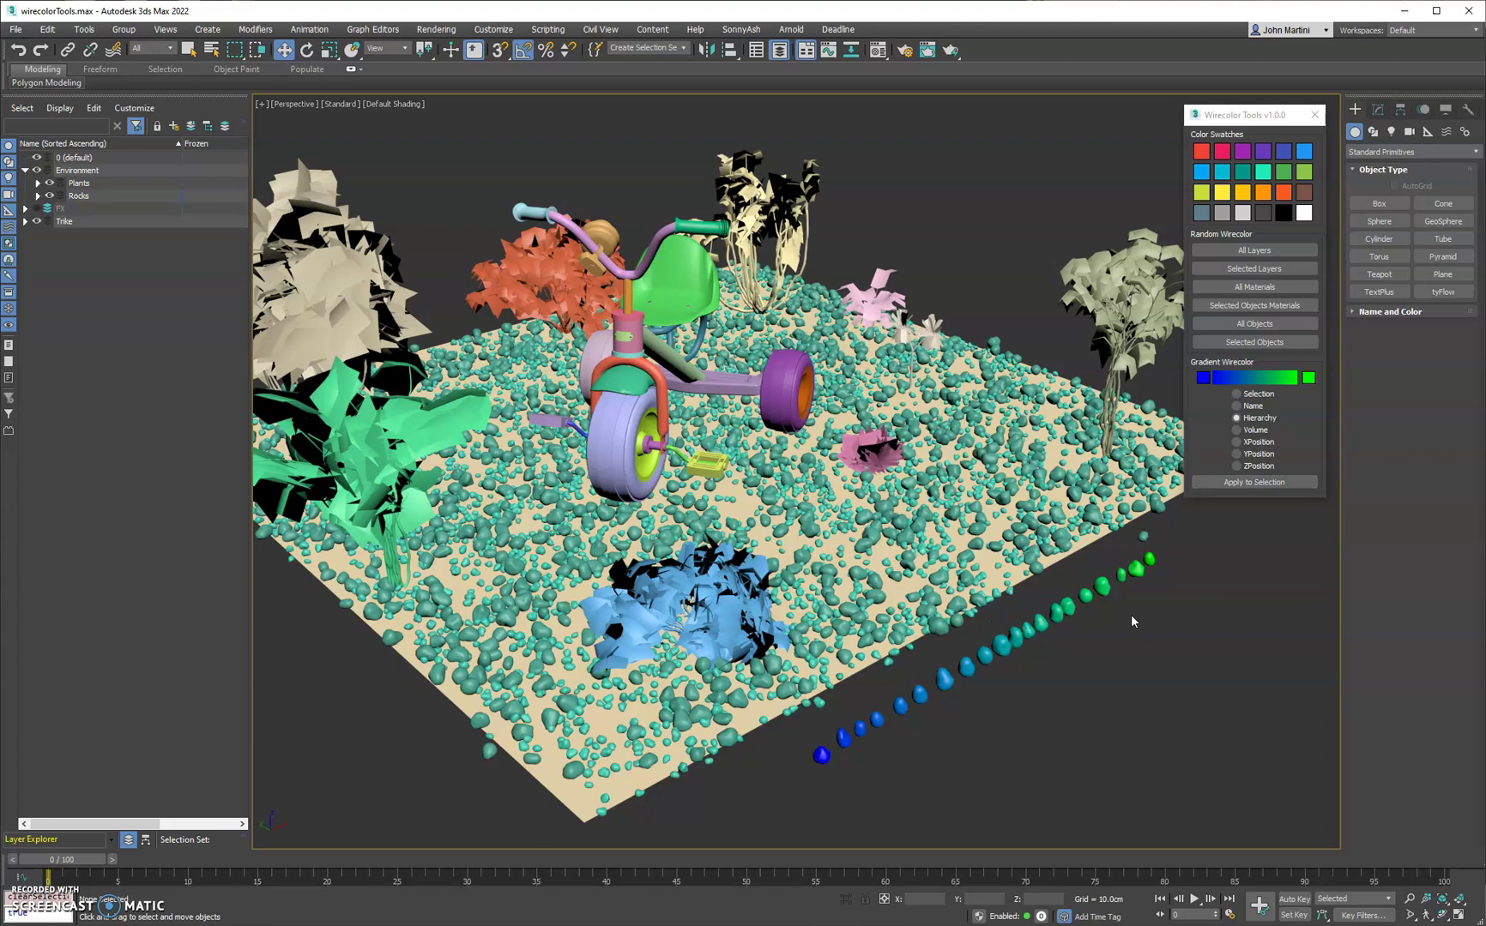
pyautogui.hotkey('ctrl', 'a')
pyautogui.click(1236, 430)
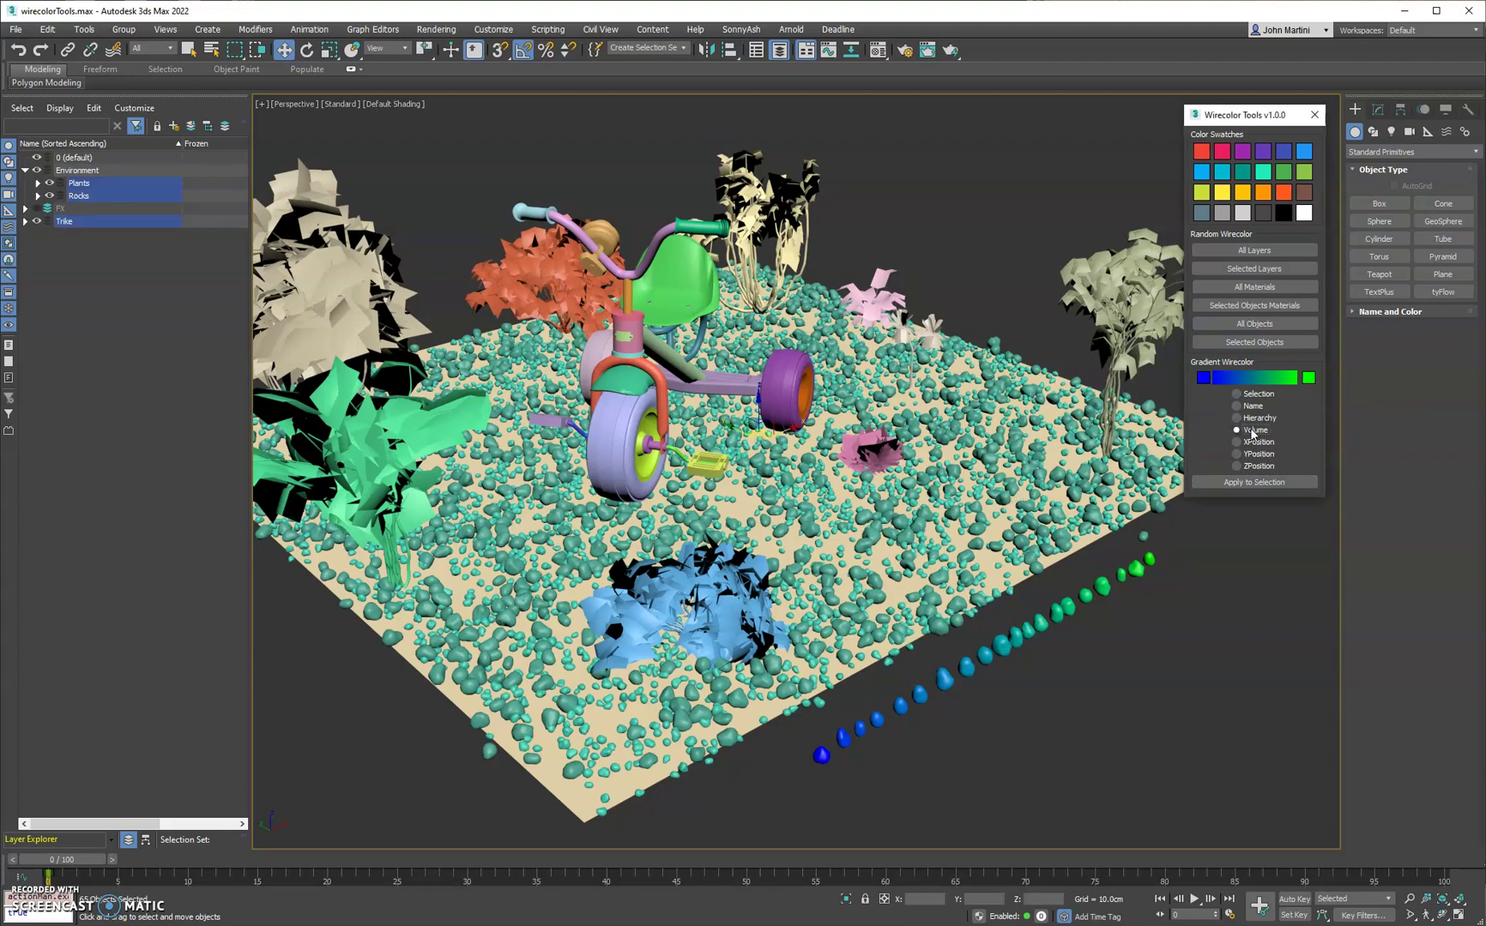
pyautogui.click(1256, 482)
# Step: Flip the gradient to green-to-blue and reapply it to all objects
pyautogui.keyDown('alt'); pyautogui.moveTo(806, 378); pyautogui.dragTo(1022, 363, button='middle'); pyautogui.keyUp('alt')
pyautogui.click(1248, 377)
pyautogui.click(1266, 482)
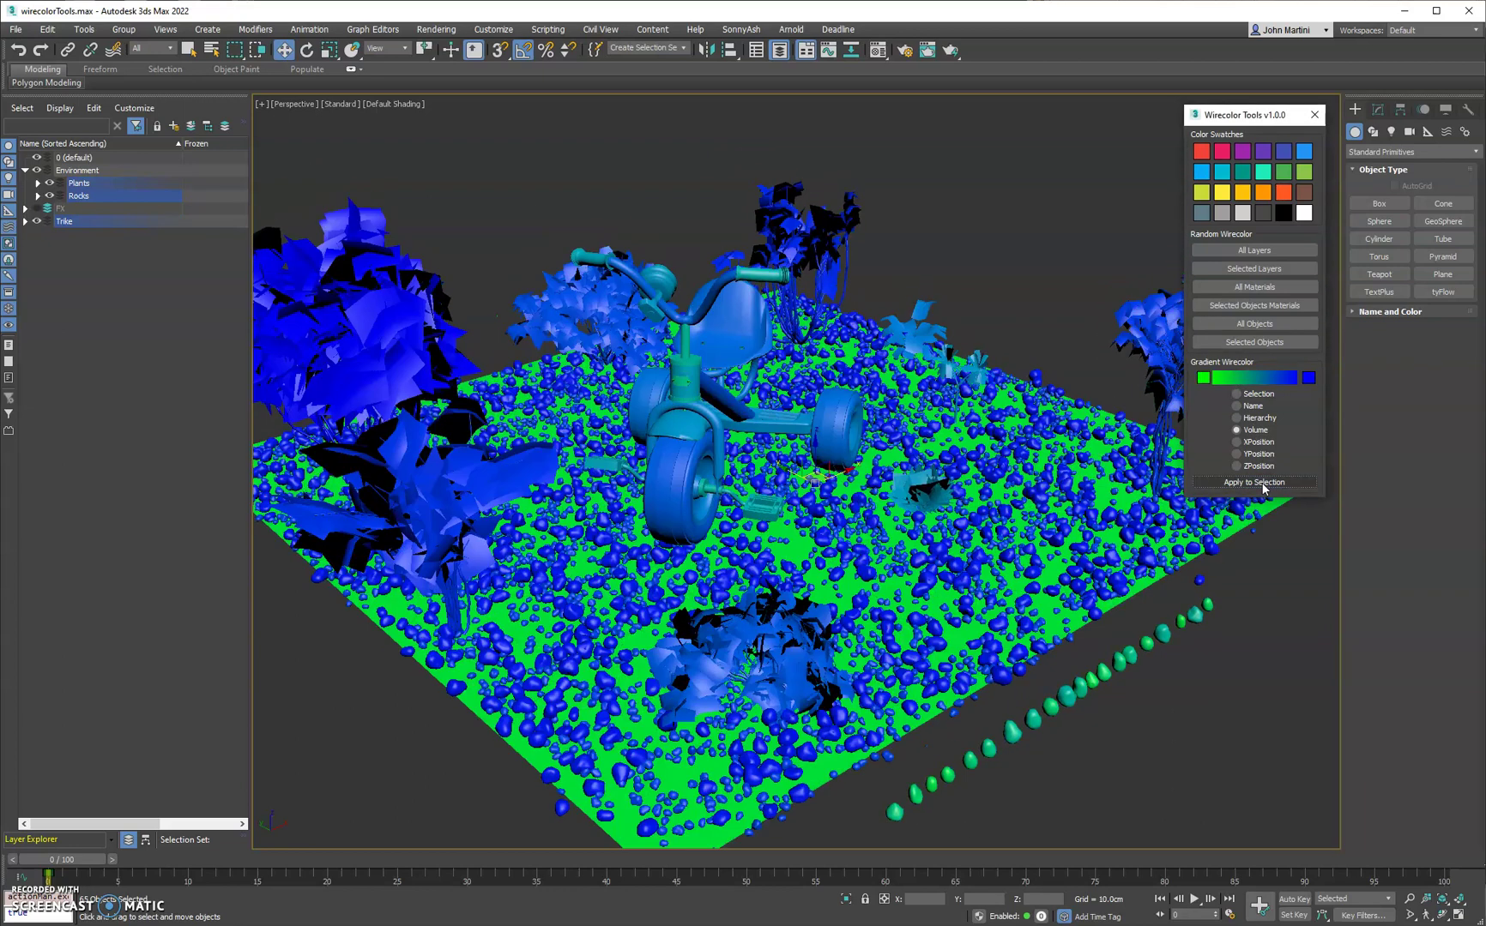
# Step: Set the gradient's right end to red and left end to blue, then reapply by Volume
pyautogui.click(1308, 379)
pyautogui.moveTo(1102, 259); pyautogui.dragTo(1025, 239)
pyautogui.click(1236, 355)
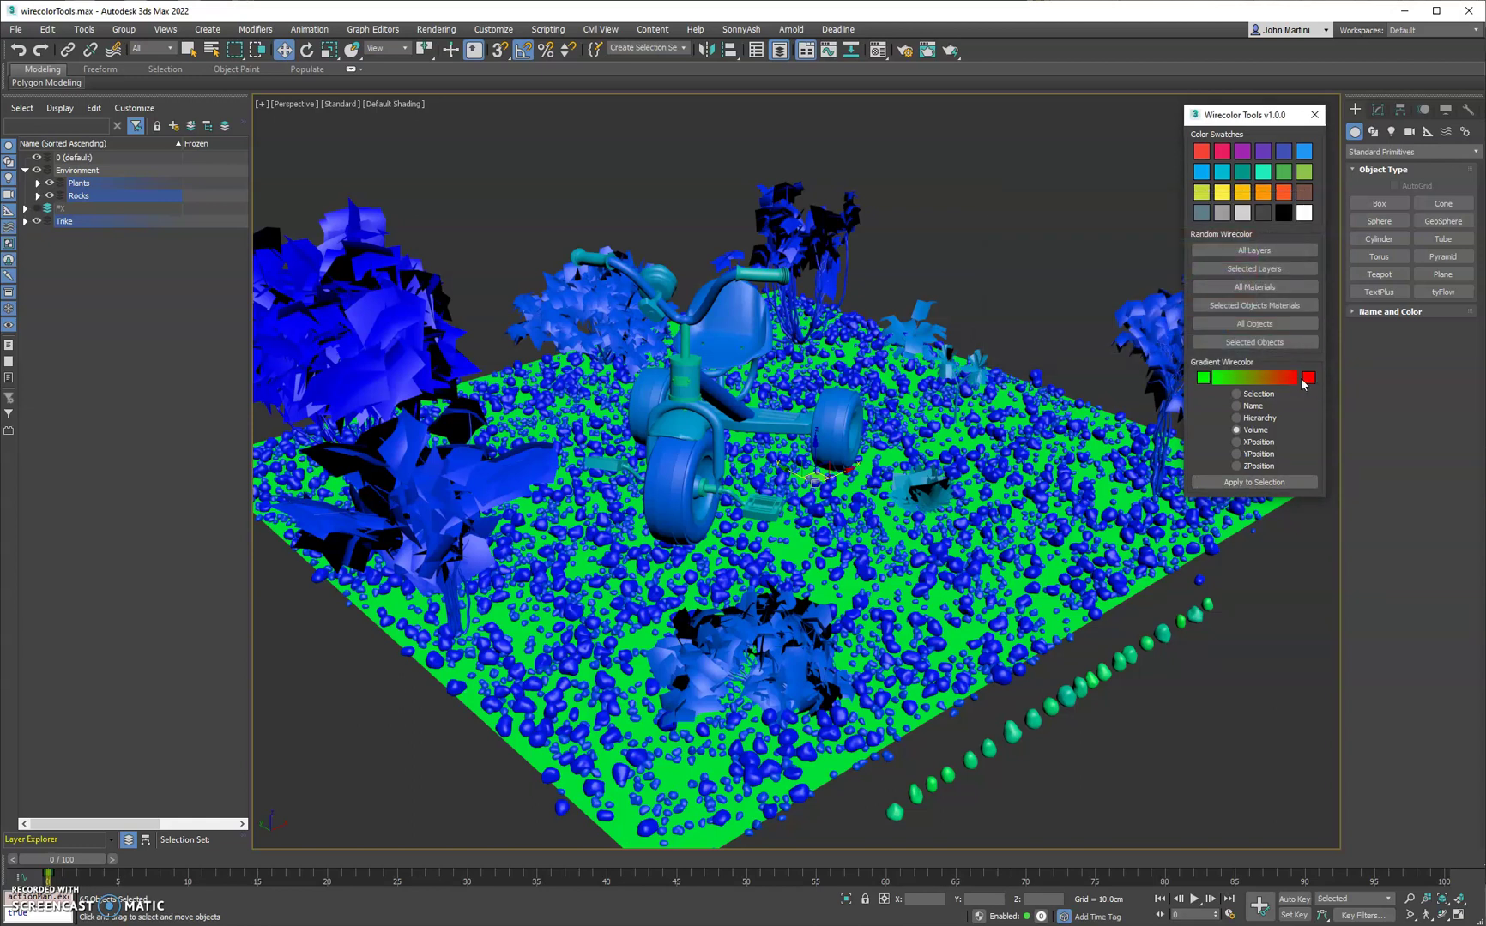
pyautogui.click(1203, 383)
pyautogui.click(963, 229)
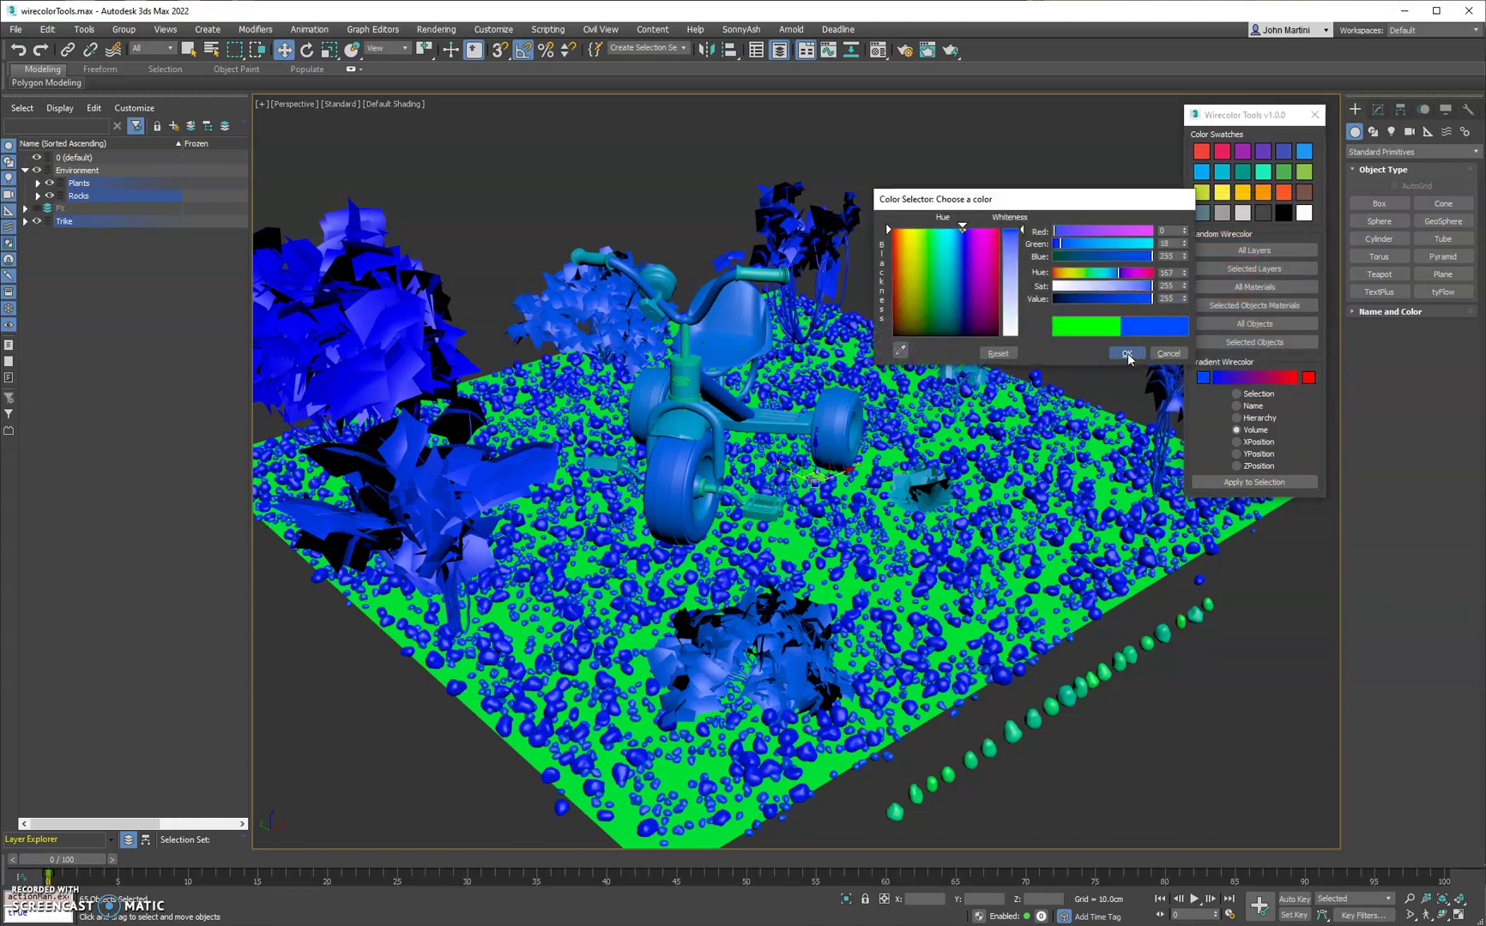
pyautogui.click(1126, 354)
pyautogui.click(1267, 483)
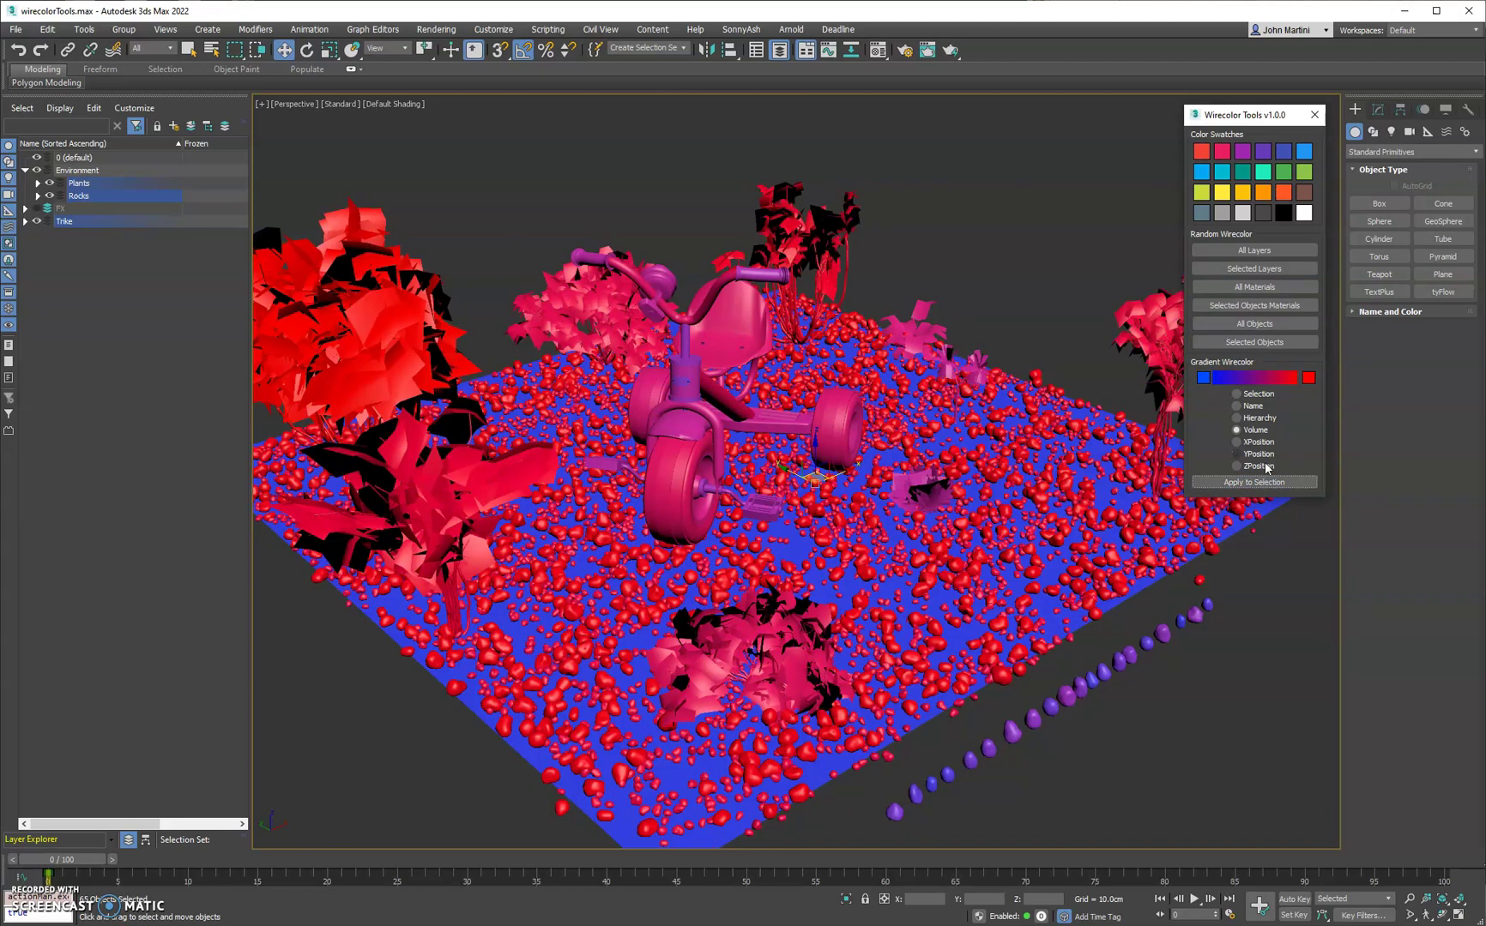
# Step: Apply XPosition, YPosition, then ZPosition gradients to all scene objects
pyautogui.click(1258, 442)
pyautogui.click(1256, 482)
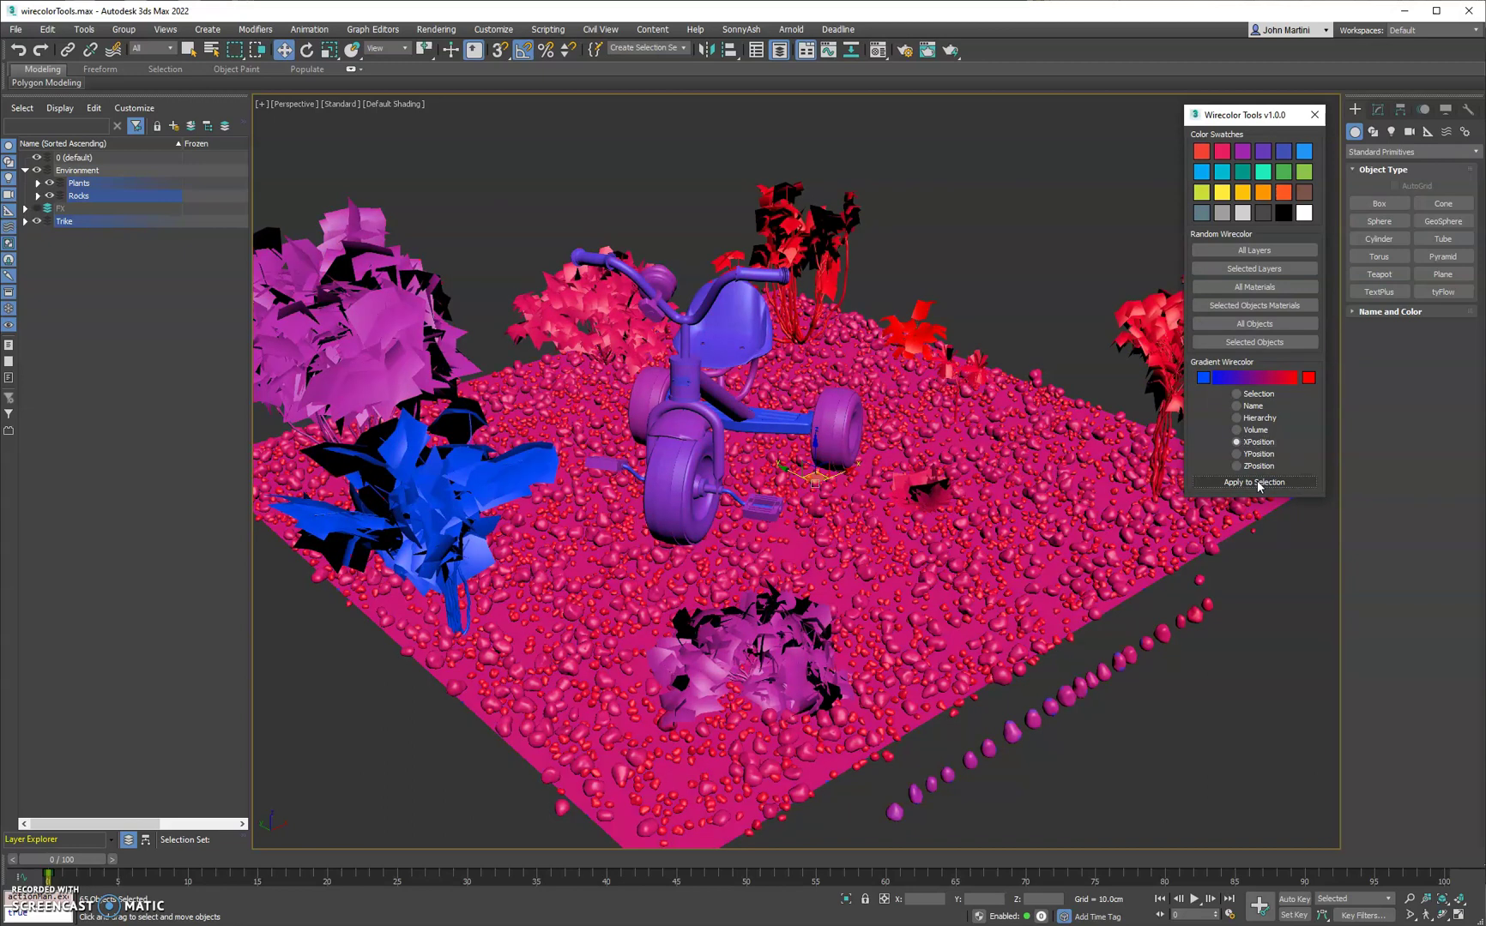
pyautogui.click(1254, 454)
pyautogui.click(1256, 482)
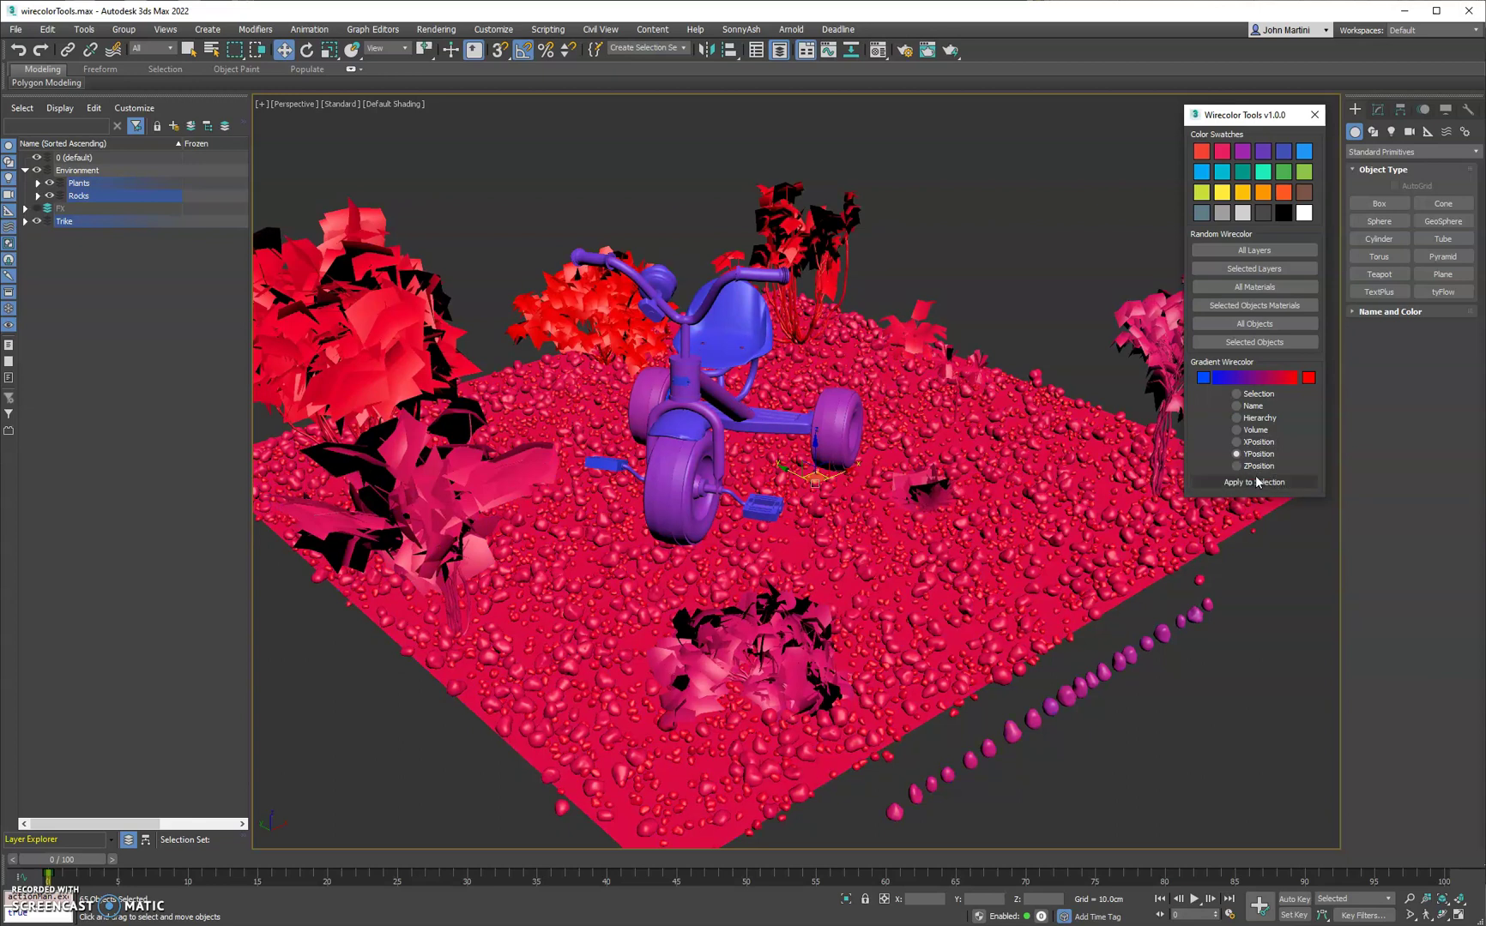
pyautogui.click(1236, 466)
pyautogui.click(1256, 484)
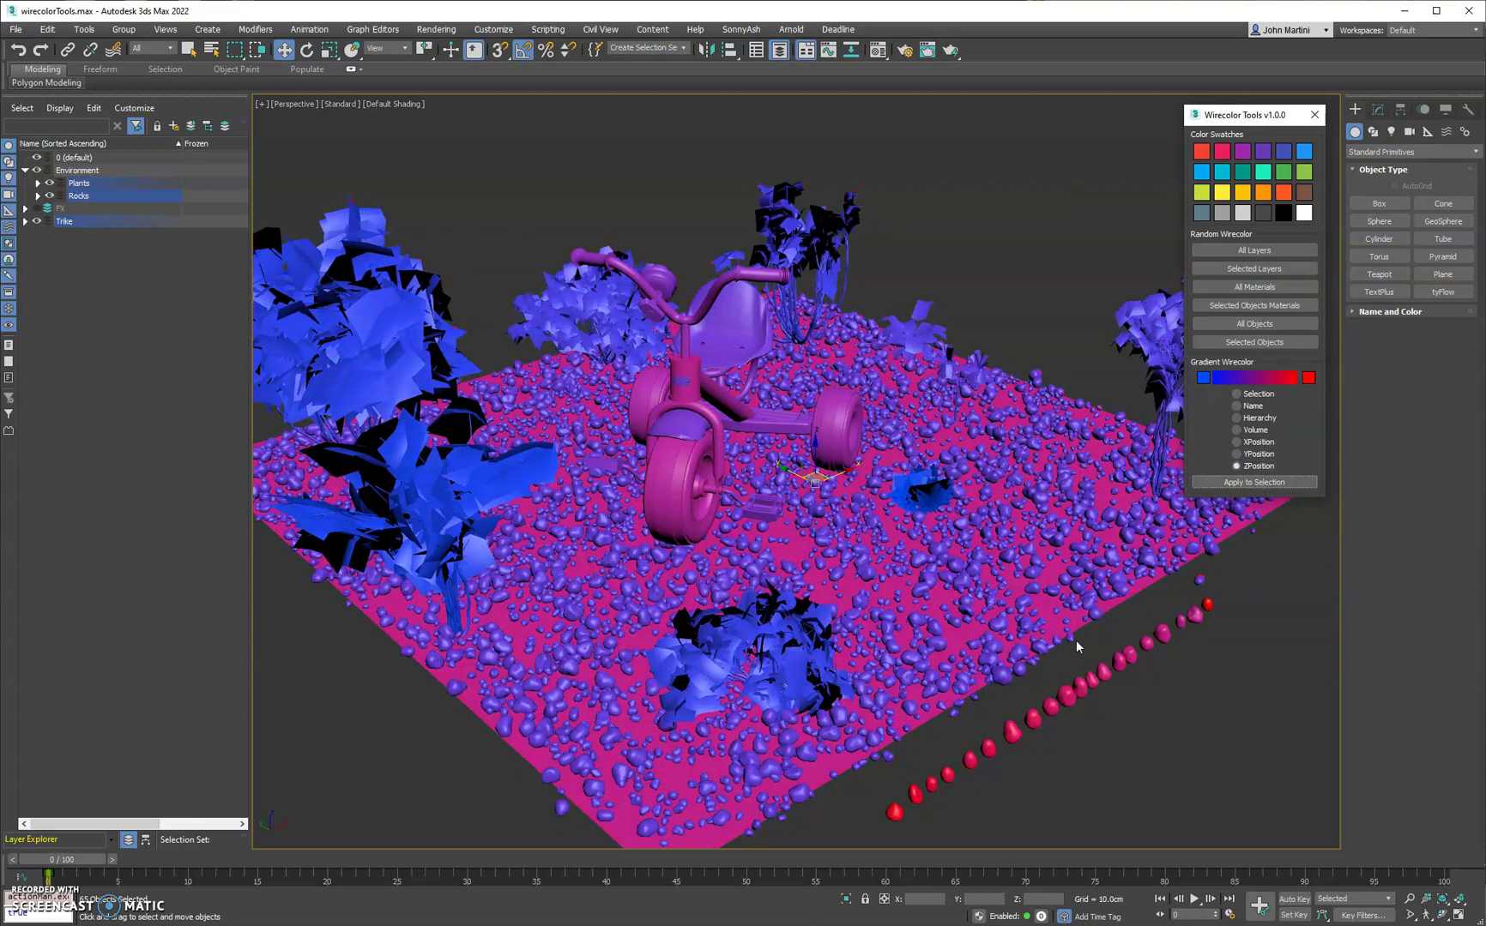
# Step: Select only the egg row and shade it blue to red by XPosition
pyautogui.click(897, 813)
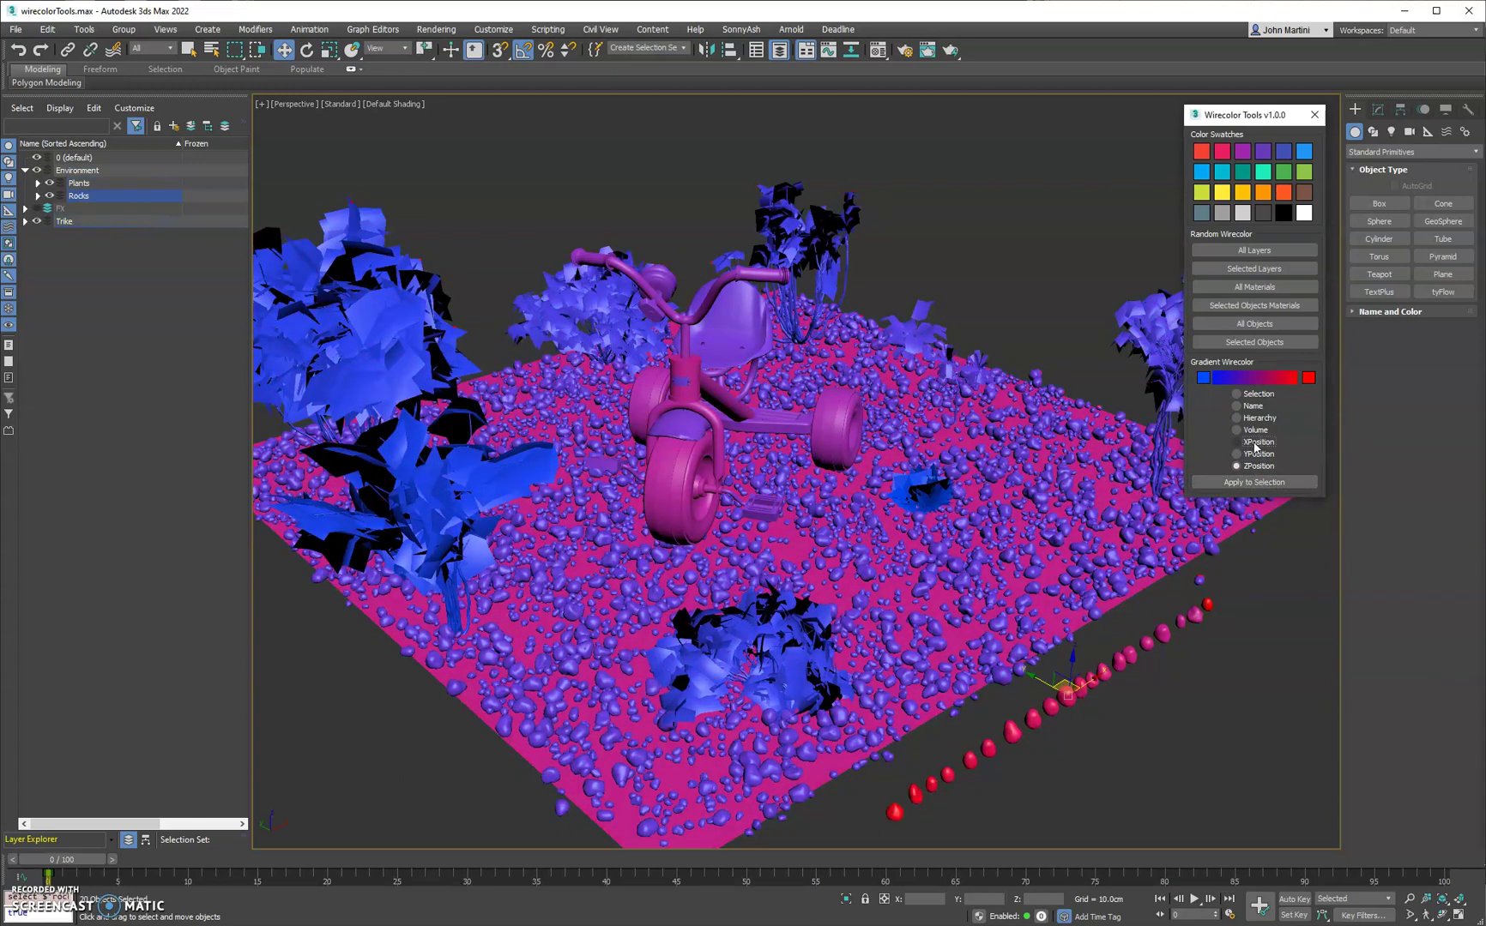
pyautogui.click(1257, 441)
pyautogui.click(1264, 483)
pyautogui.keyDown('alt'); pyautogui.moveTo(995, 481); pyautogui.dragTo(984, 458, button='middle'); pyautogui.keyUp('alt')
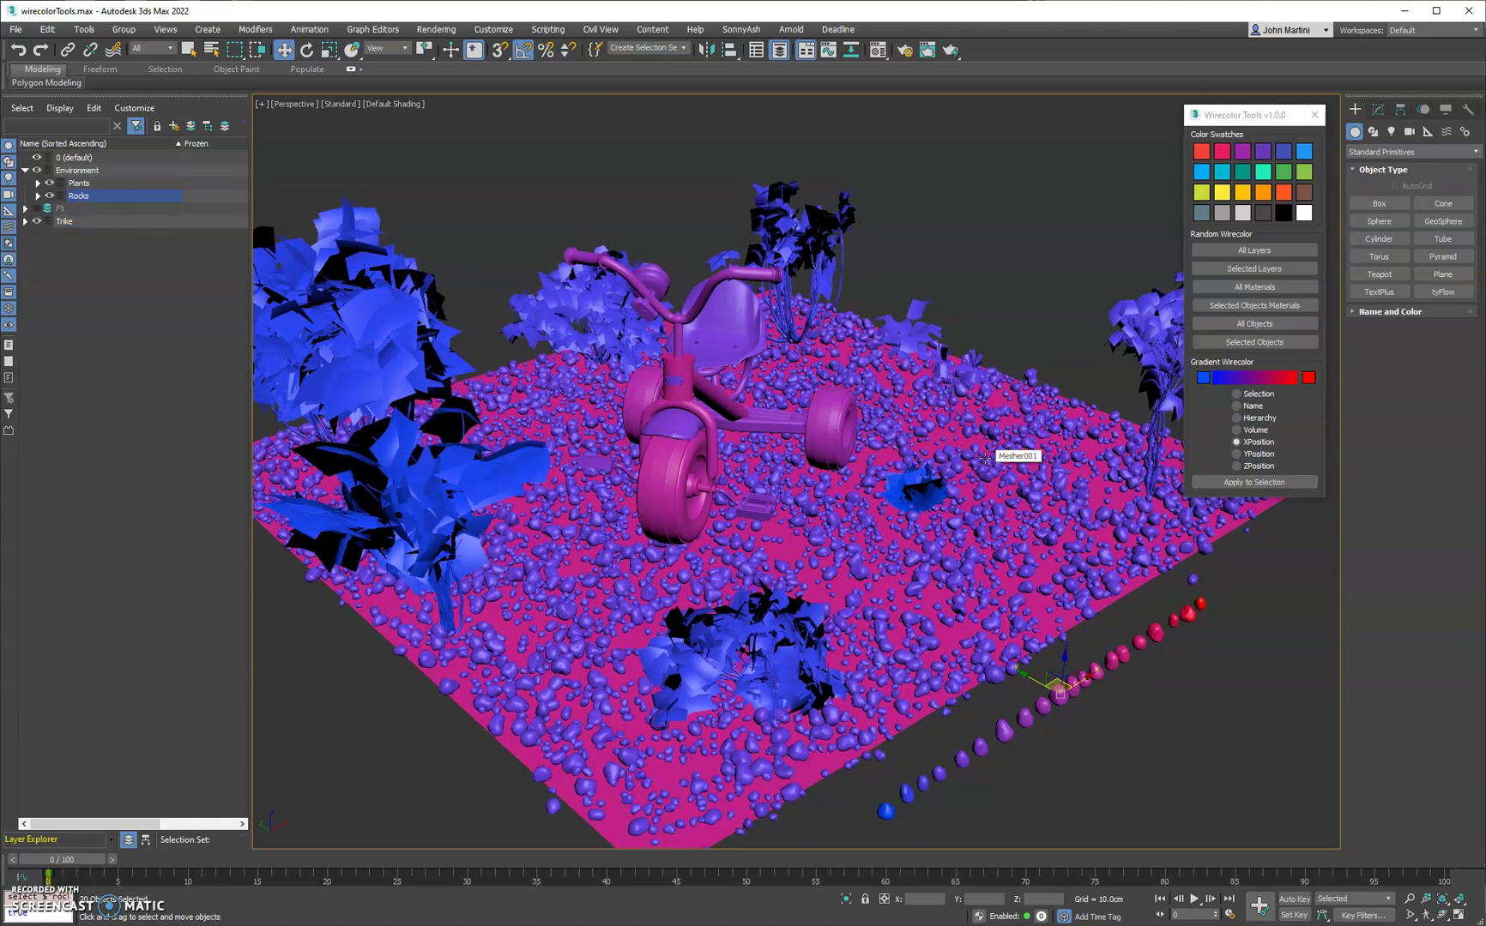